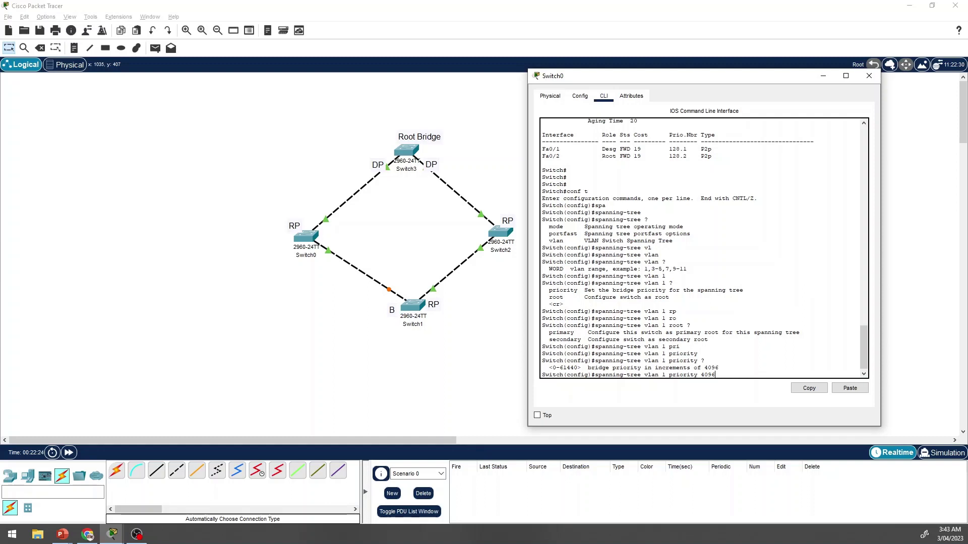
# Step: Try VLAN 1 bridge priority 4098 on Switch0, which is rejected
pyautogui.moveTo(721, 368); pyautogui.dragTo(707, 375)
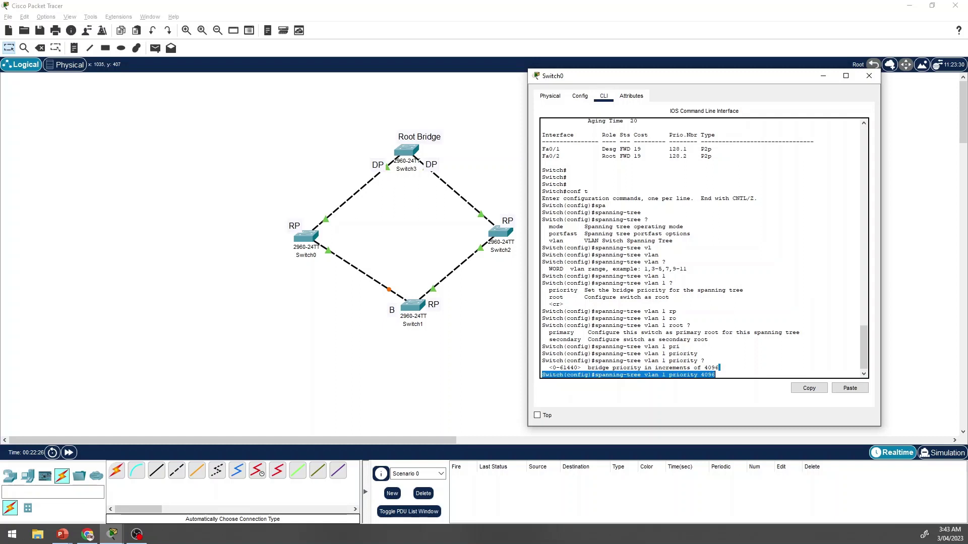
pyautogui.click(721, 375)
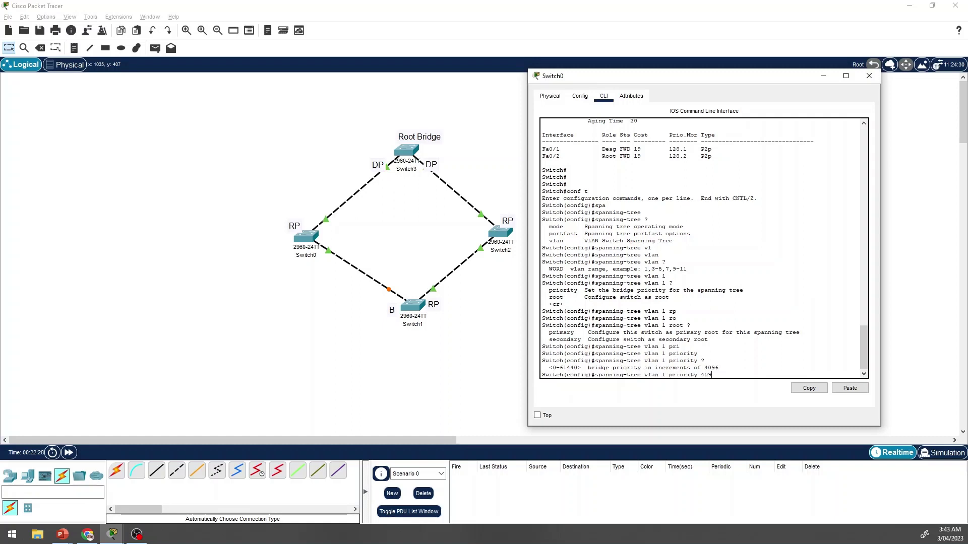
pyautogui.press('BackSpace')
pyautogui.write('8')
pyautogui.press('Return')
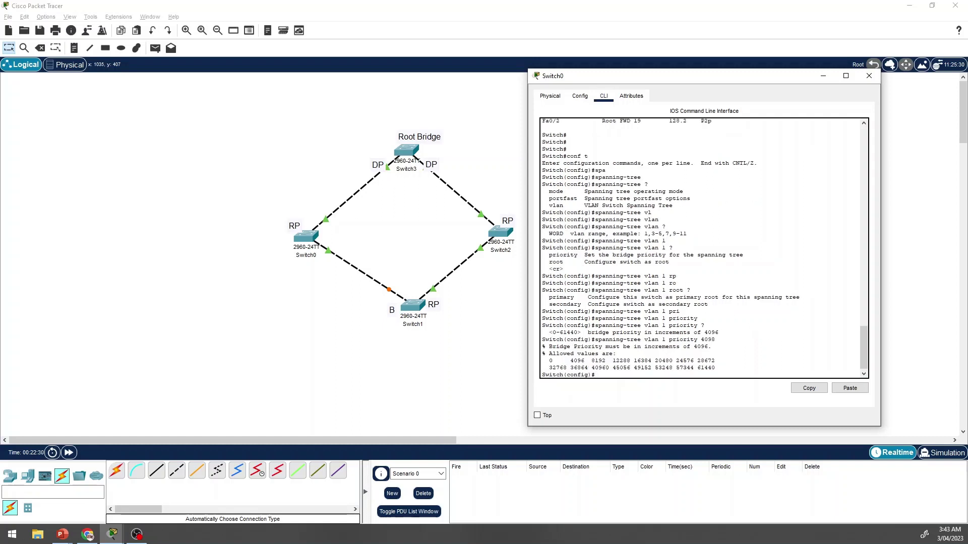
pyautogui.press('Up')
# Step: Apply spanning-tree vlan 1 priority 4096 on Switch0
pyautogui.moveTo(542, 360)
pyautogui.mouseDown()
pyautogui.moveTo(715, 368)
pyautogui.moveTo(542, 360)
pyautogui.mouseUp()
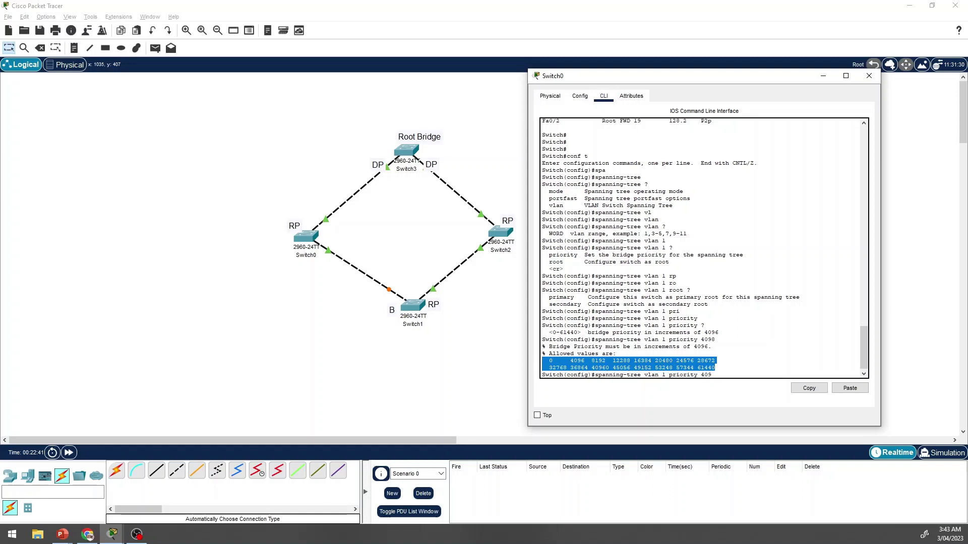
pyautogui.click(616, 354)
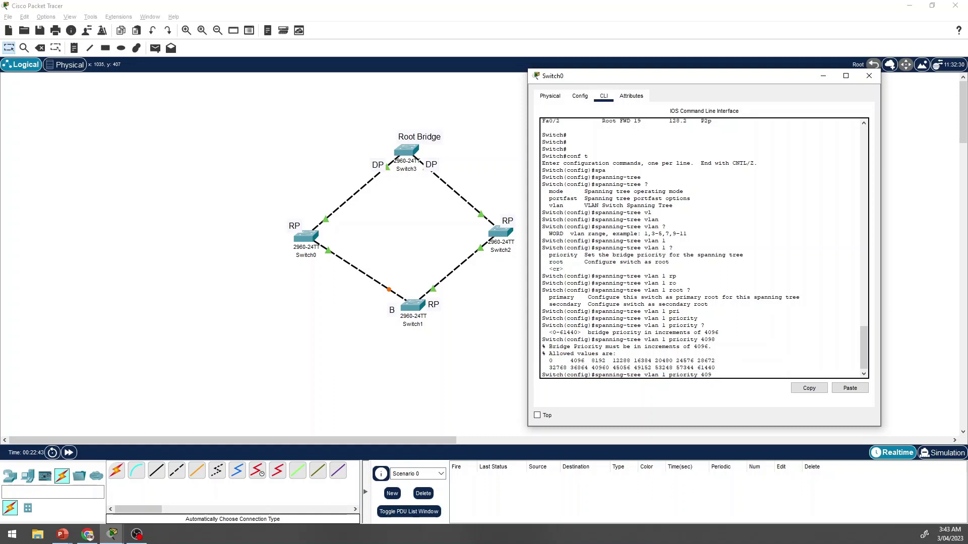
pyautogui.write('6')
pyautogui.press('Return')
pyautogui.press('Up')
pyautogui.press('Return')
# Step: Exit configuration mode with end and save the configuration with wr
pyautogui.press('Return')
pyautogui.press('Return')
pyautogui.write('end')
pyautogui.press('Return')
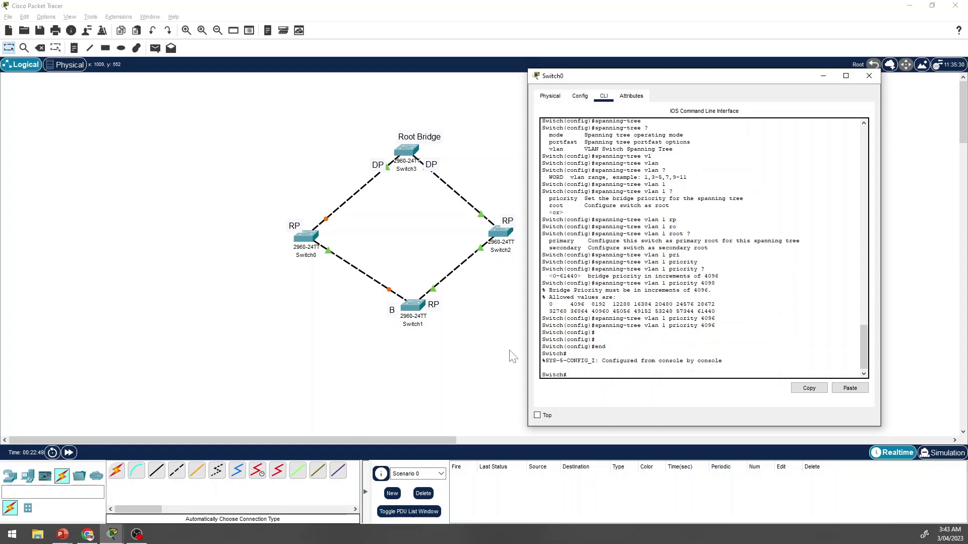
pyautogui.write('wr')
pyautogui.press('Return')
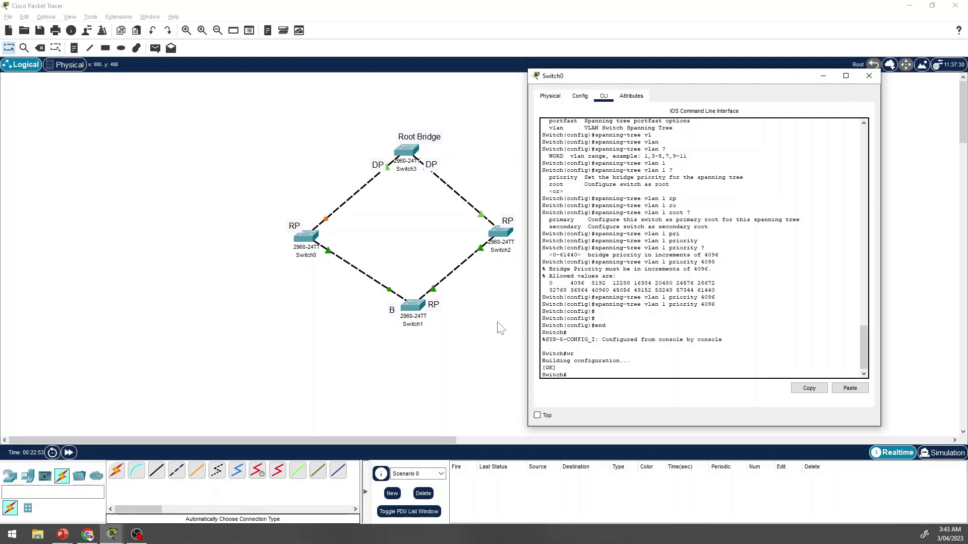
pyautogui.click(485, 333)
# Step: Run the simulation to capture BPDUs and open the Switch0 BPDU event details
pyautogui.click(940, 453)
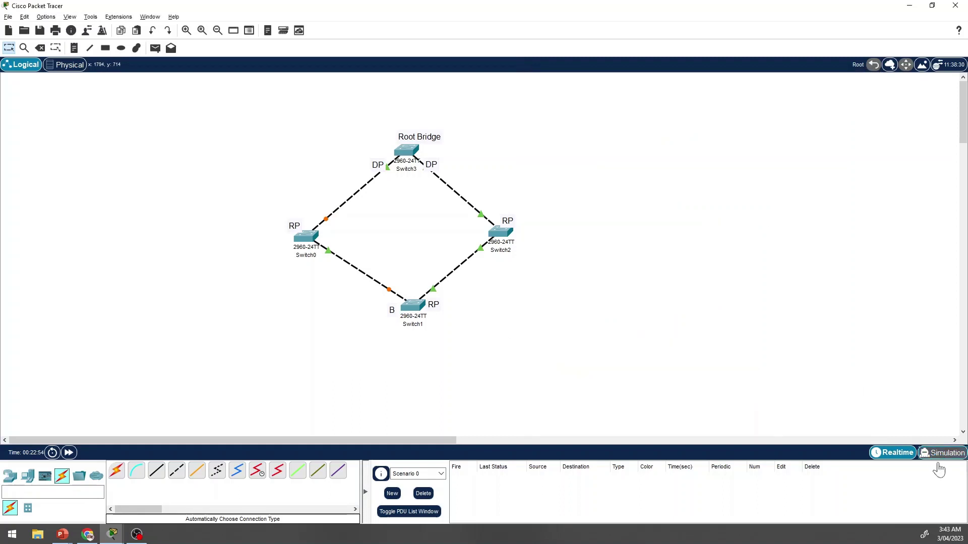
pyautogui.click(833, 370)
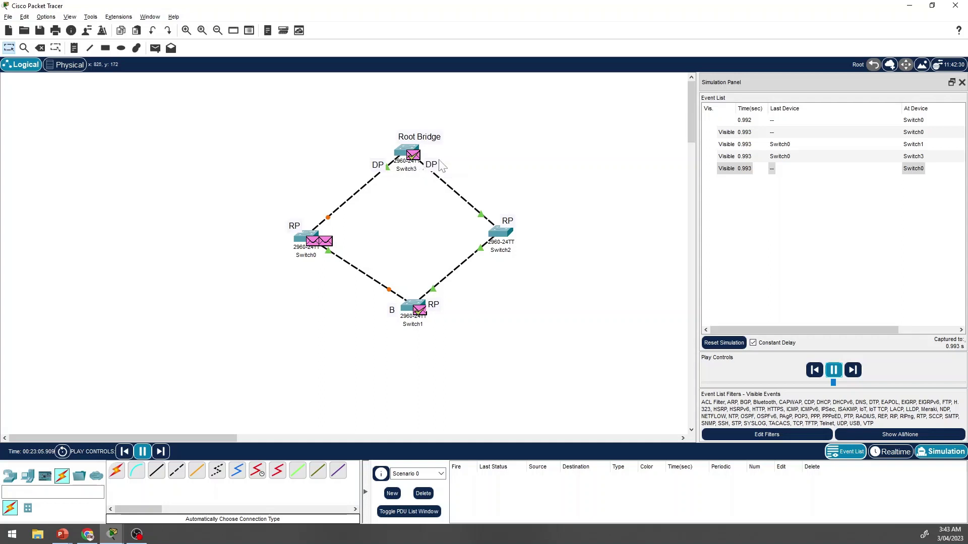
pyautogui.click(791, 150)
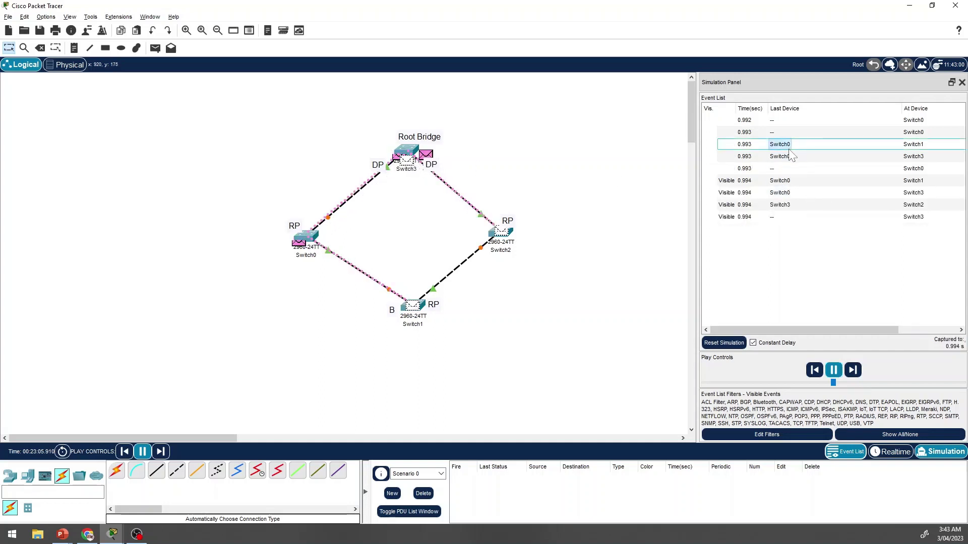
pyautogui.doubleClick(788, 148)
pyautogui.click(654, 103)
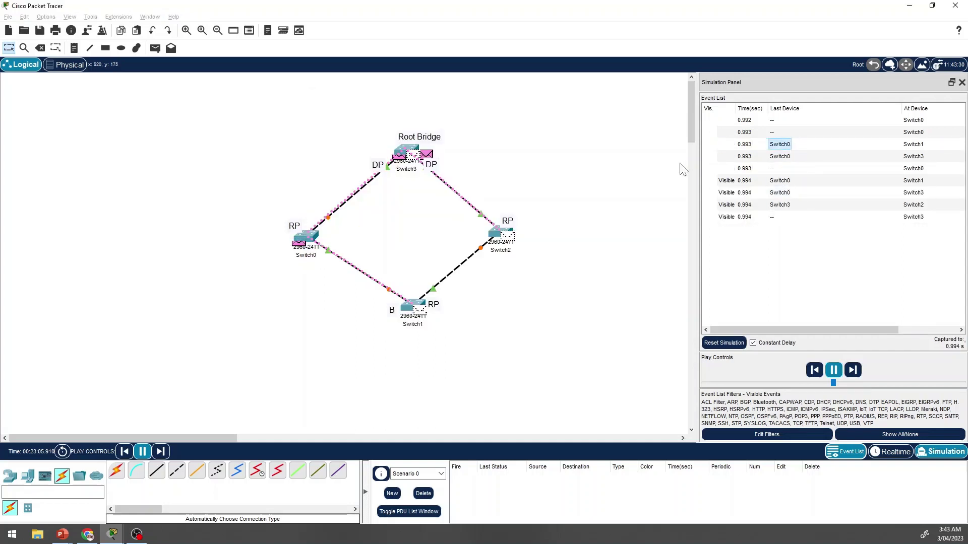
pyautogui.doubleClick(783, 145)
pyautogui.press('Escape')
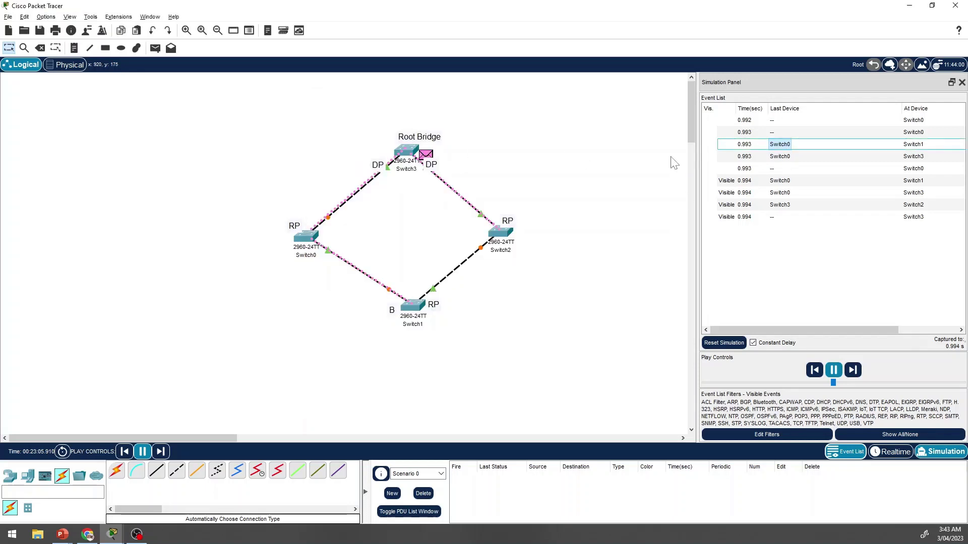
pyautogui.click(784, 165)
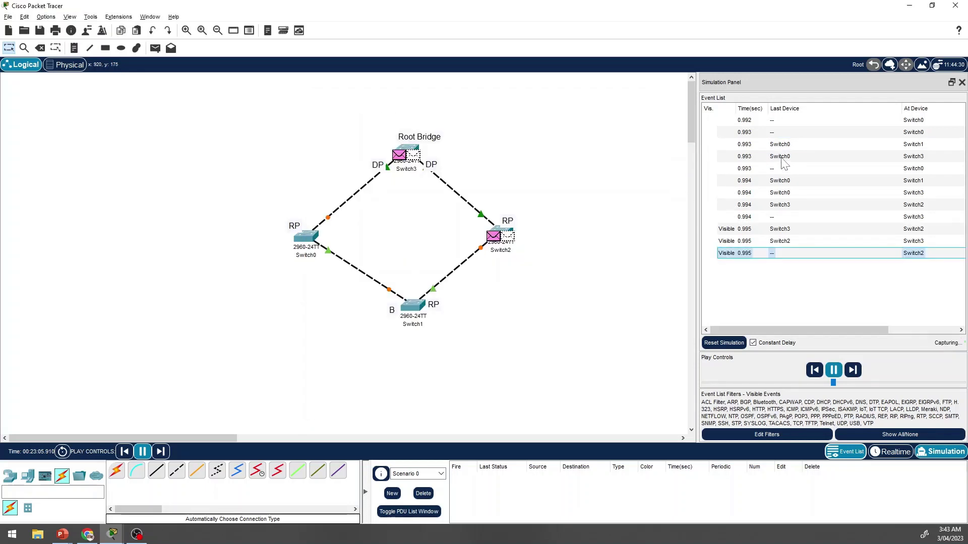
# Step: Pause the simulation and open the BPDU Switch1 received from Switch0
pyautogui.click(782, 156)
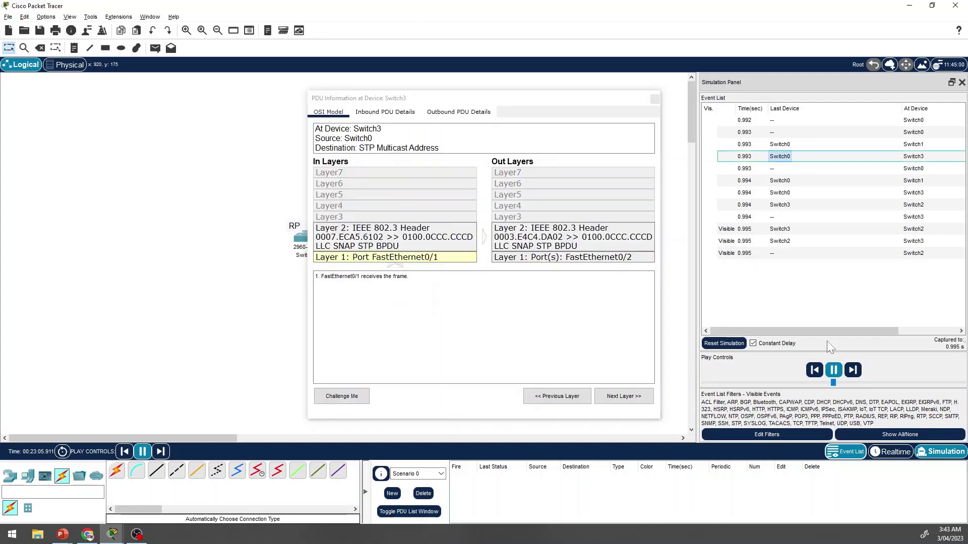
pyautogui.click(837, 374)
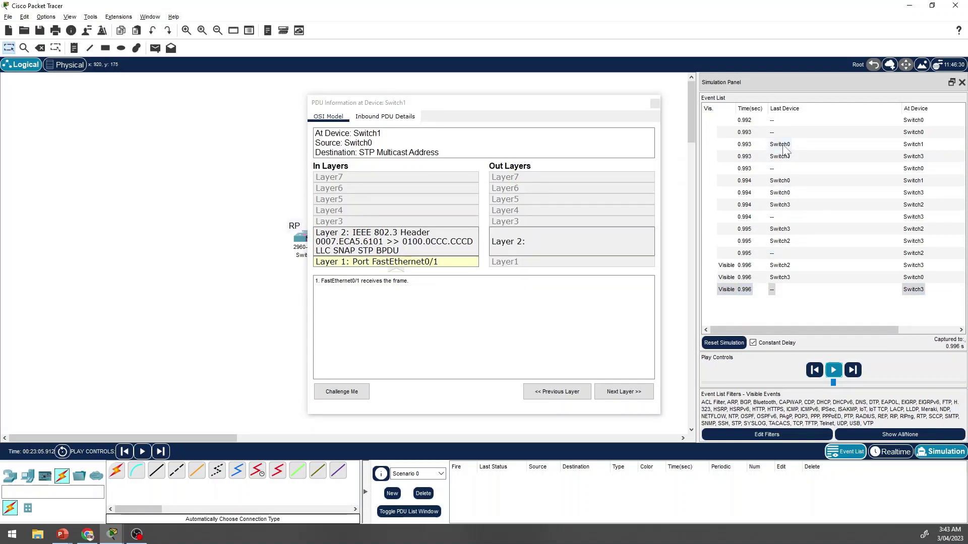
pyautogui.click(781, 145)
pyautogui.click(781, 146)
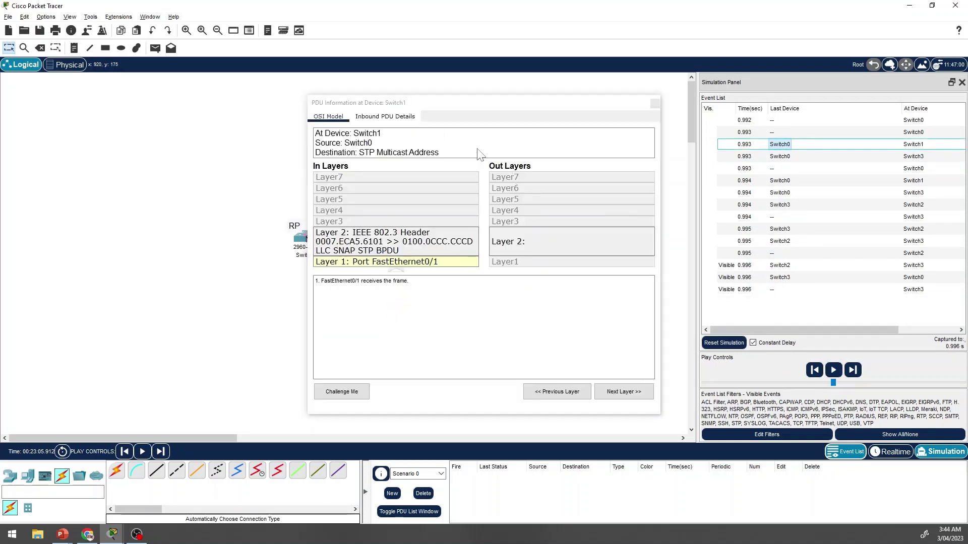
pyautogui.press('Escape')
pyautogui.click(780, 150)
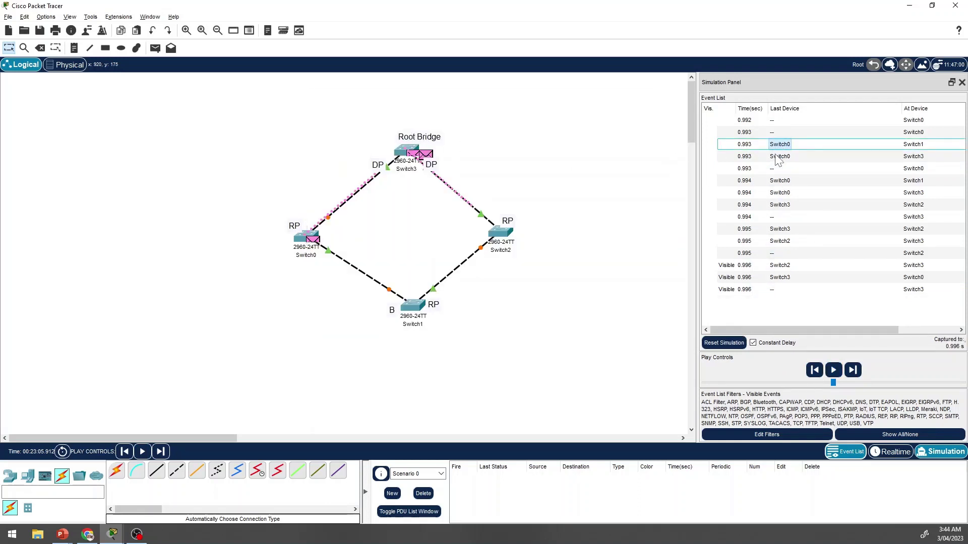
pyautogui.press('Escape')
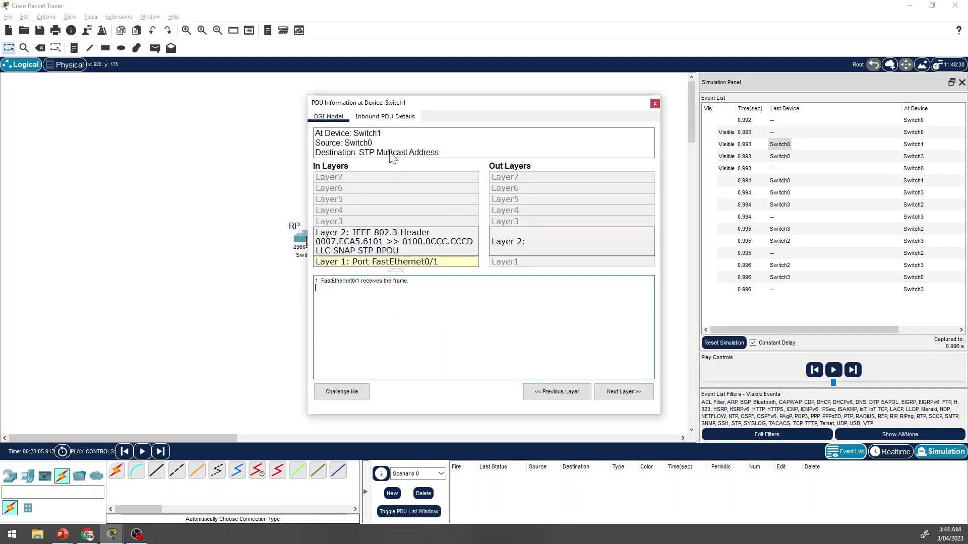
# Step: Review the inbound BPDU fields, highlighting the root ID priority 4097
pyautogui.click(371, 120)
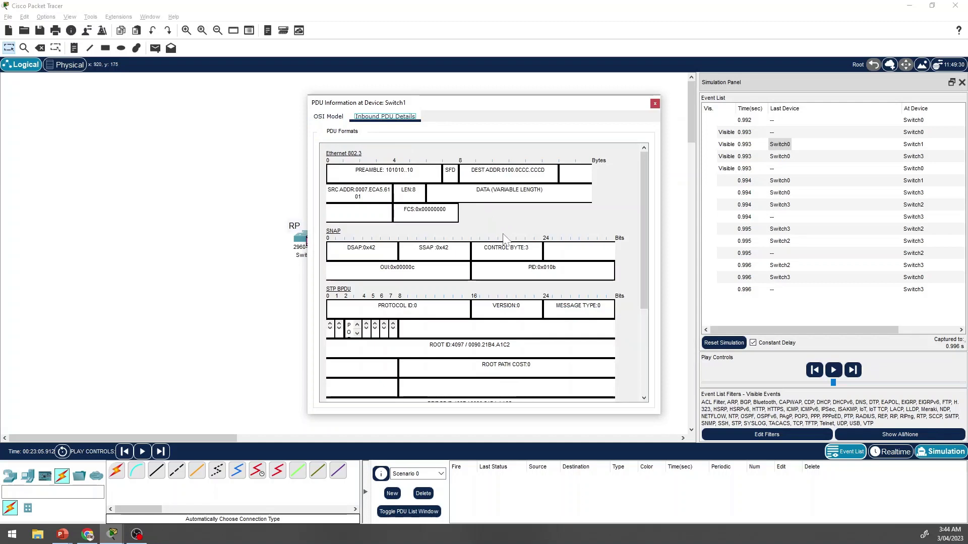
pyautogui.scroll(-3, 484, 273)
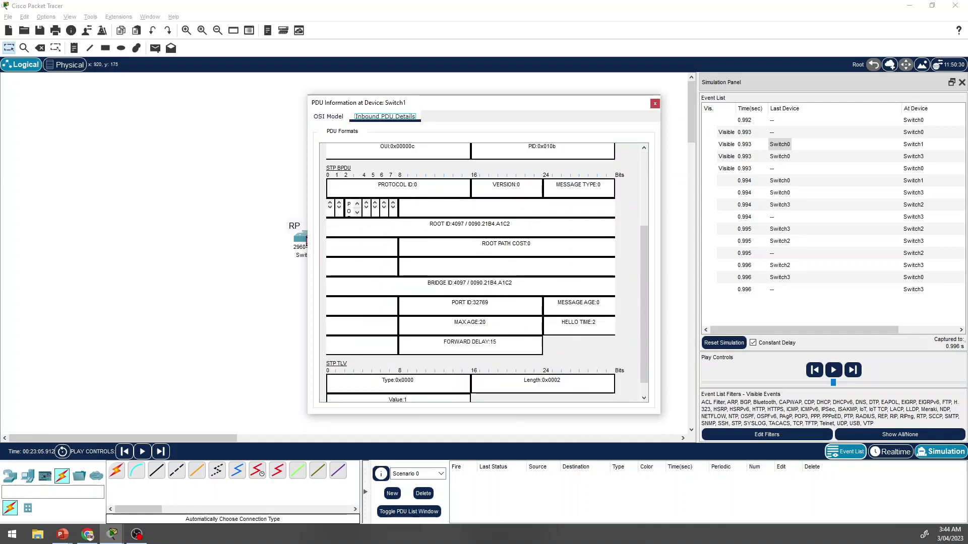
pyautogui.scroll(-1, 484, 272)
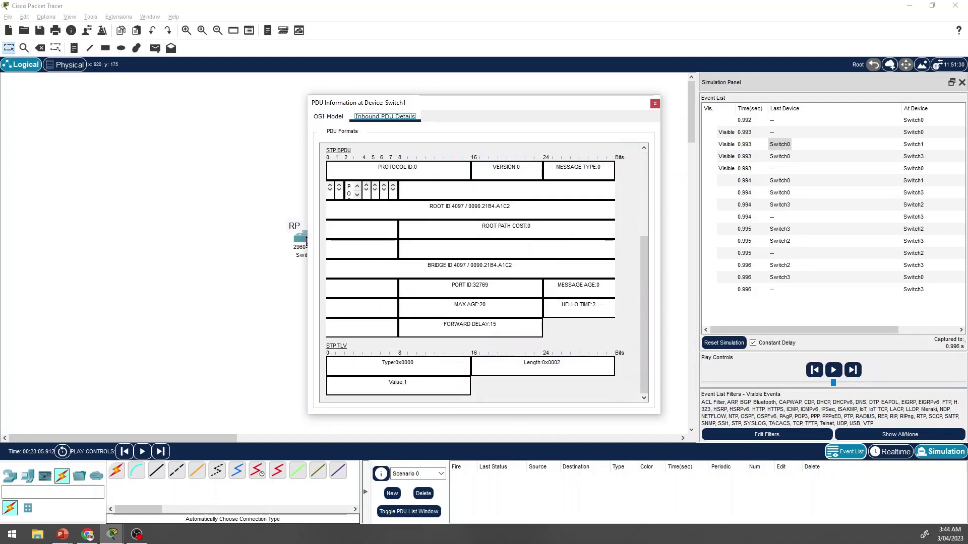
pyautogui.scroll(2, 509, 286)
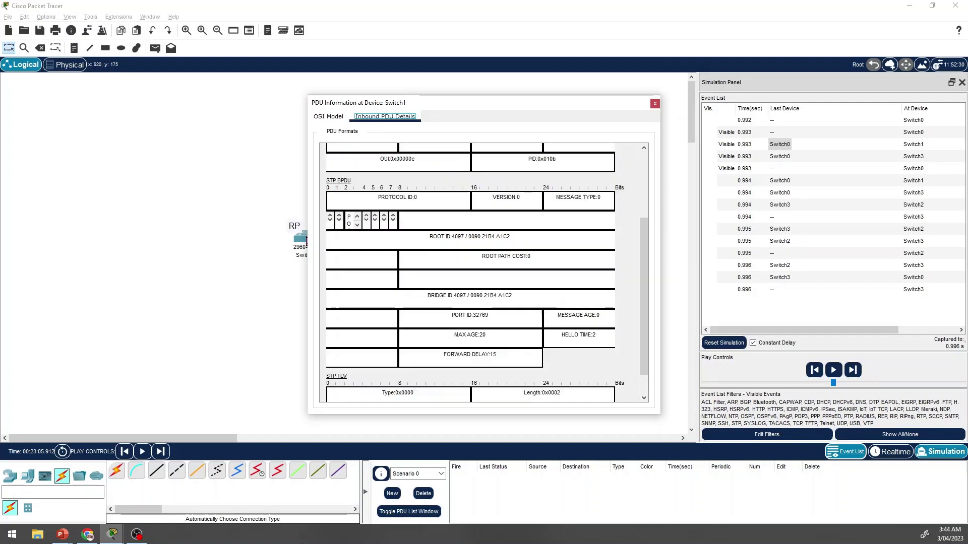
pyautogui.moveTo(451, 237); pyautogui.dragTo(462, 237)
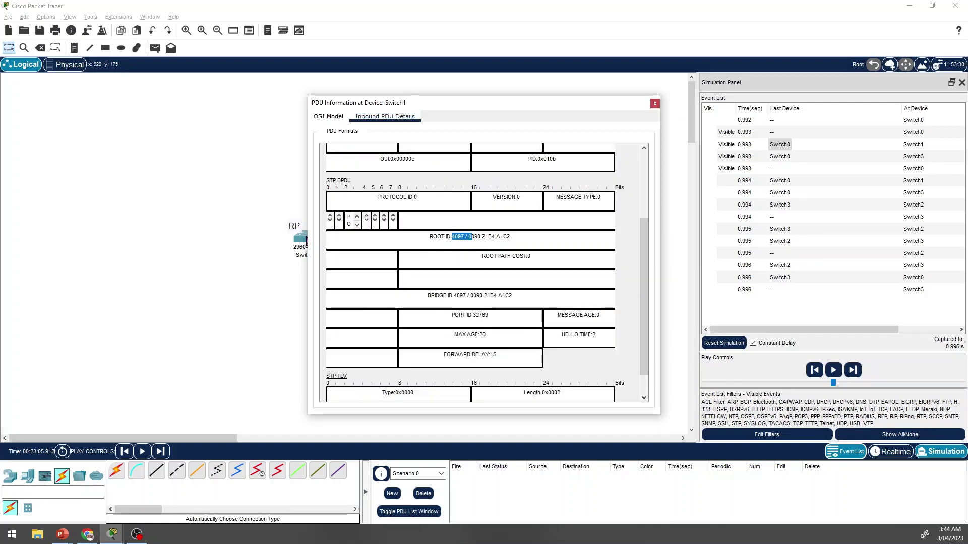
pyautogui.scroll(-2, 472, 237)
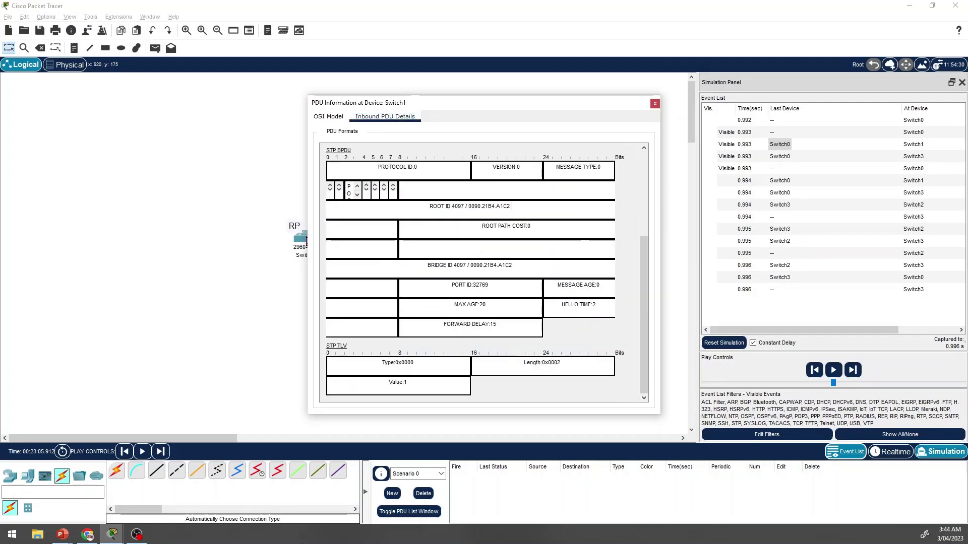
pyautogui.moveTo(488, 226); pyautogui.dragTo(531, 226)
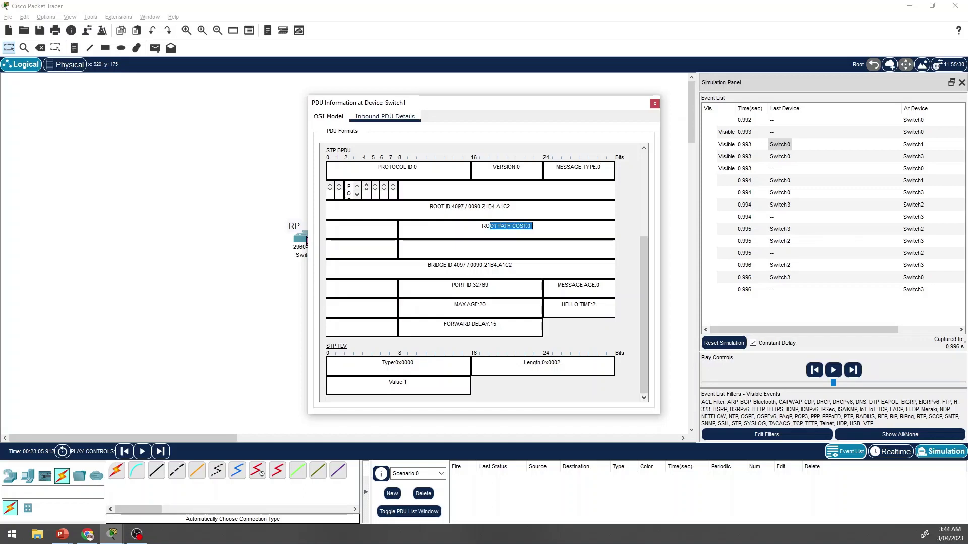
# Step: Select the BRIDGE ID line, then close Switch1's BPDU details
pyautogui.moveTo(453, 265); pyautogui.dragTo(428, 265)
pyautogui.click(513, 265)
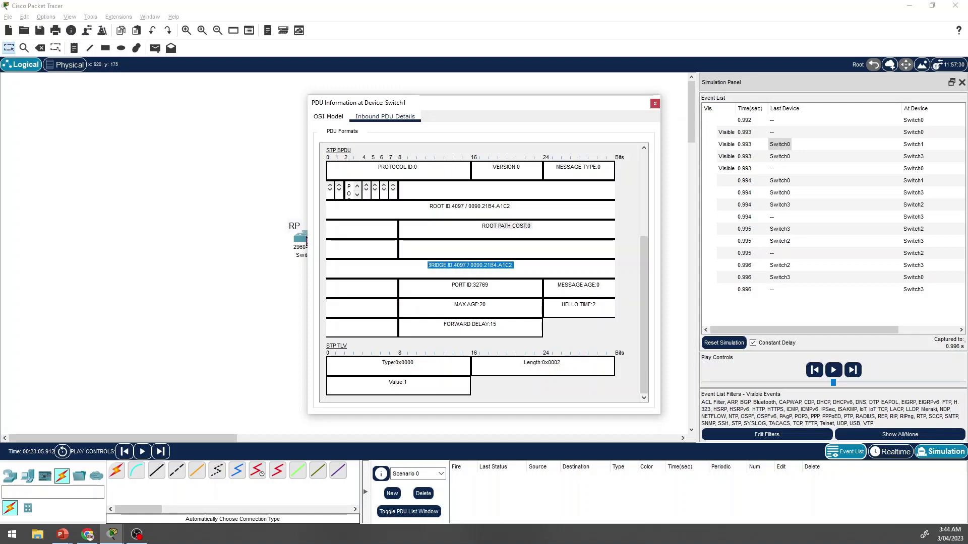
pyautogui.click(464, 265)
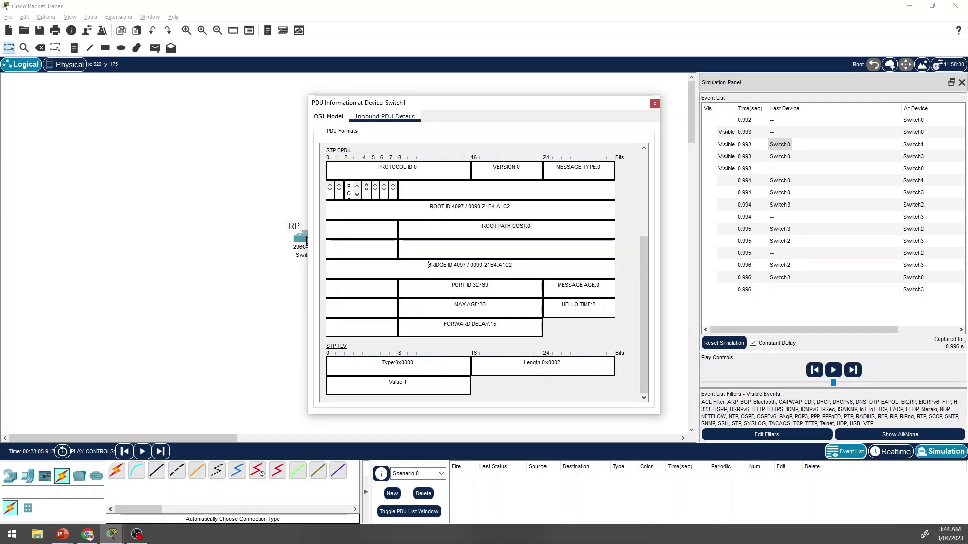
pyautogui.tripleClick(428, 265)
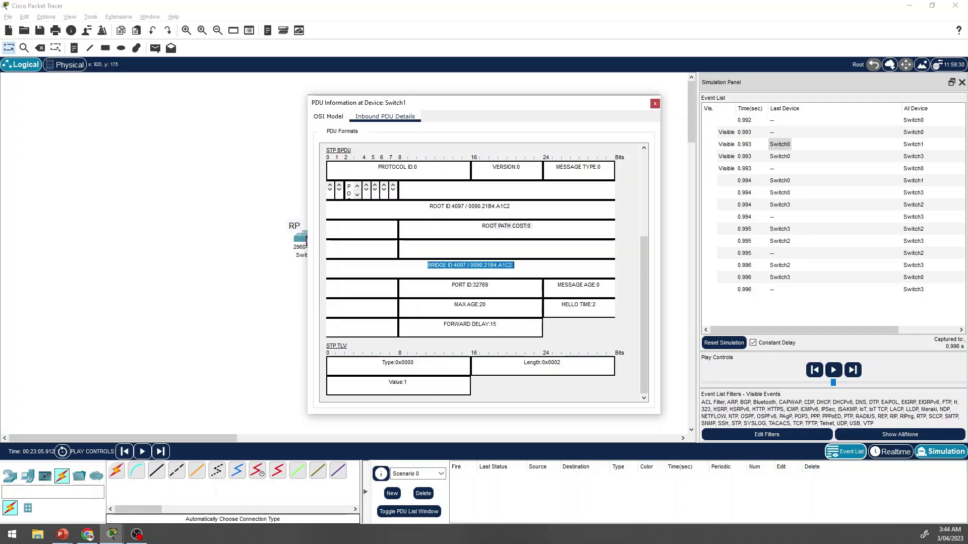
pyautogui.click(655, 103)
pyautogui.click(767, 157)
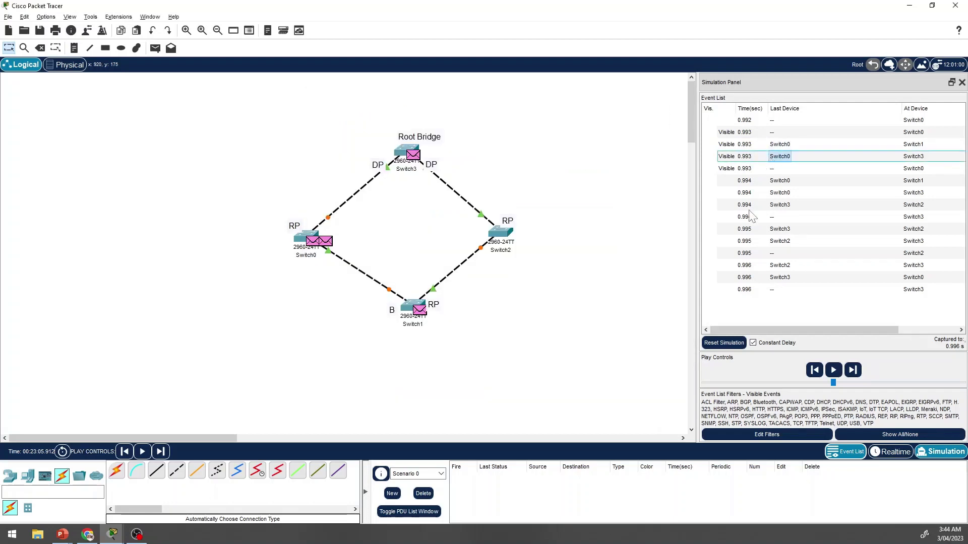
# Step: Open the BPDU details for the 0.993 Switch0→Switch3 event
pyautogui.click(769, 160)
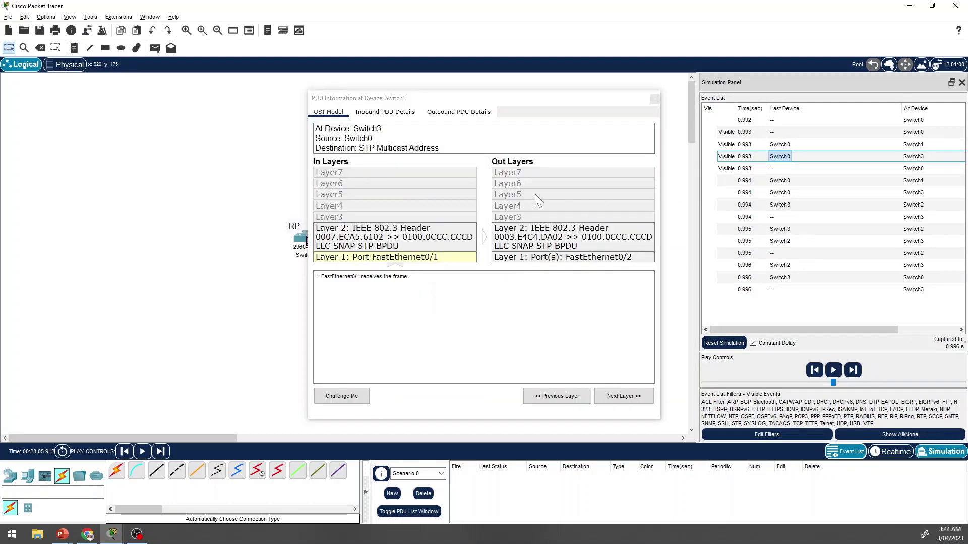
pyautogui.press('Escape')
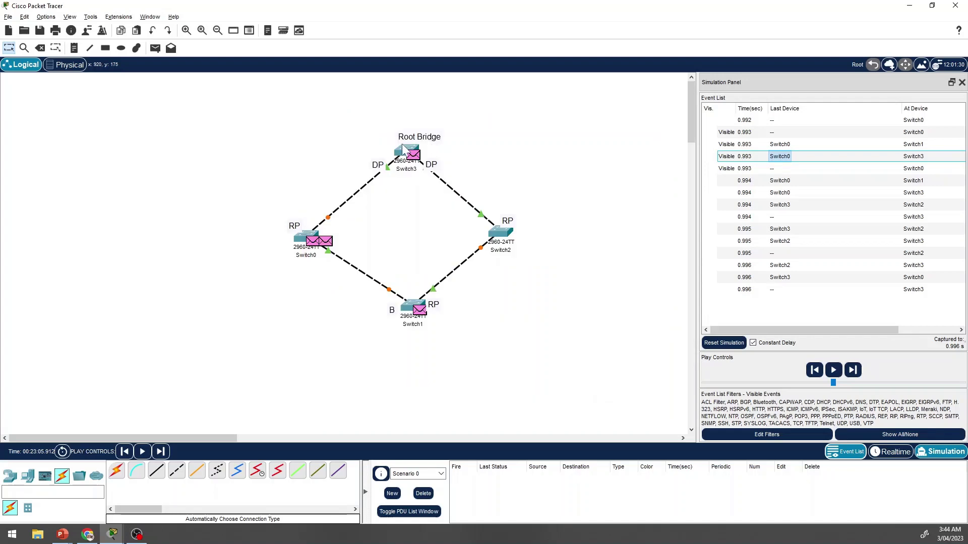
pyautogui.click(774, 161)
pyautogui.press('Escape')
pyautogui.click(768, 157)
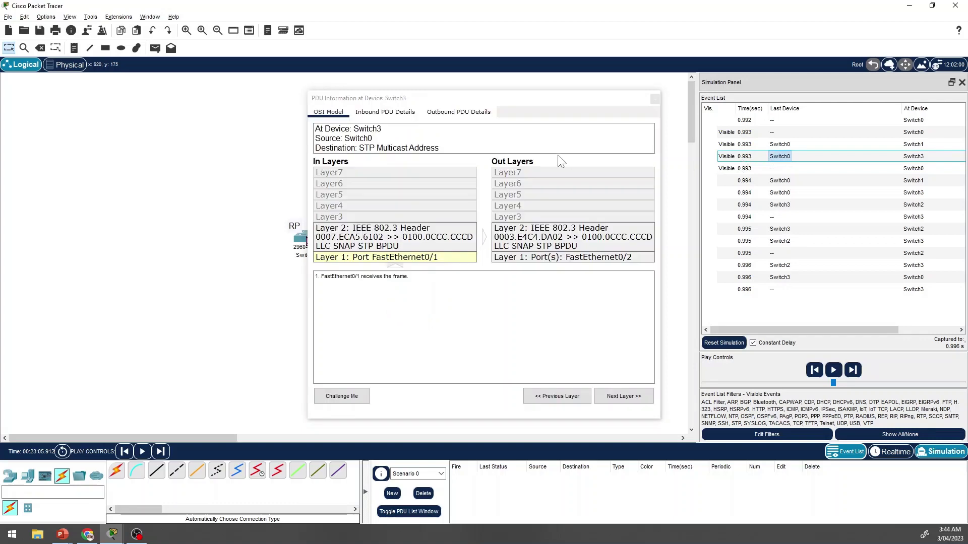
pyautogui.press('Escape')
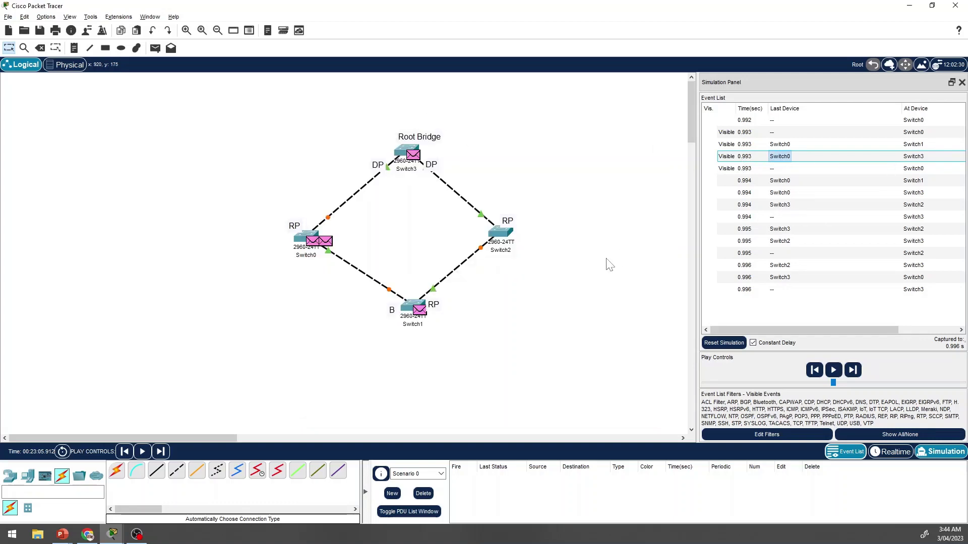
# Step: Read Switch3's Out Layer 2 description and move the window right to show the topology
pyautogui.click(552, 246)
pyautogui.click(248, 294)
pyautogui.click(497, 228)
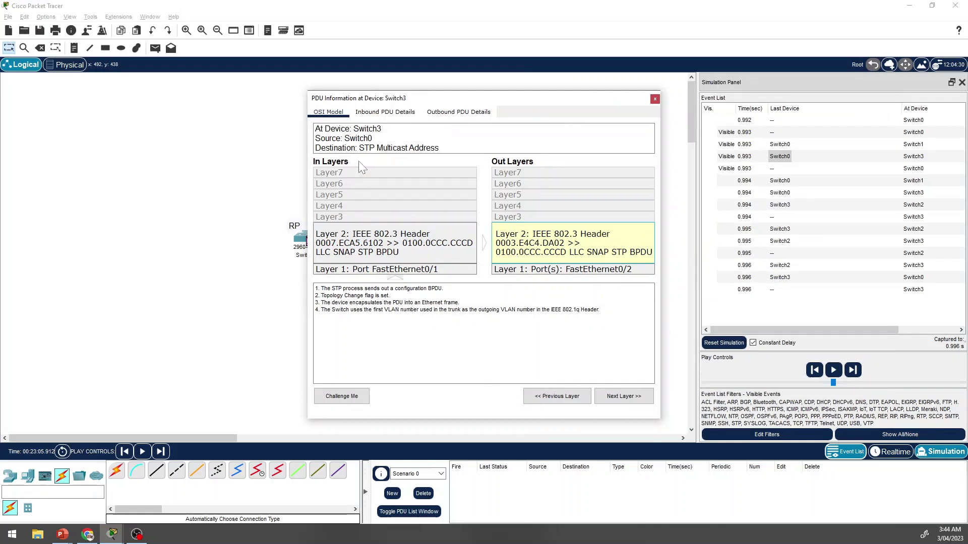
pyautogui.click(357, 288)
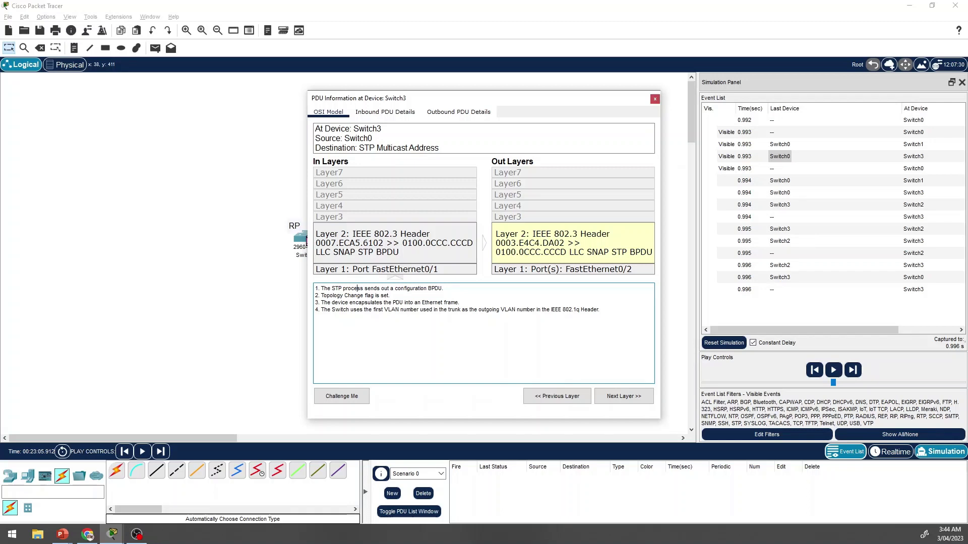
pyautogui.hotkey('alt', 'Tab')
pyautogui.click(222, 416)
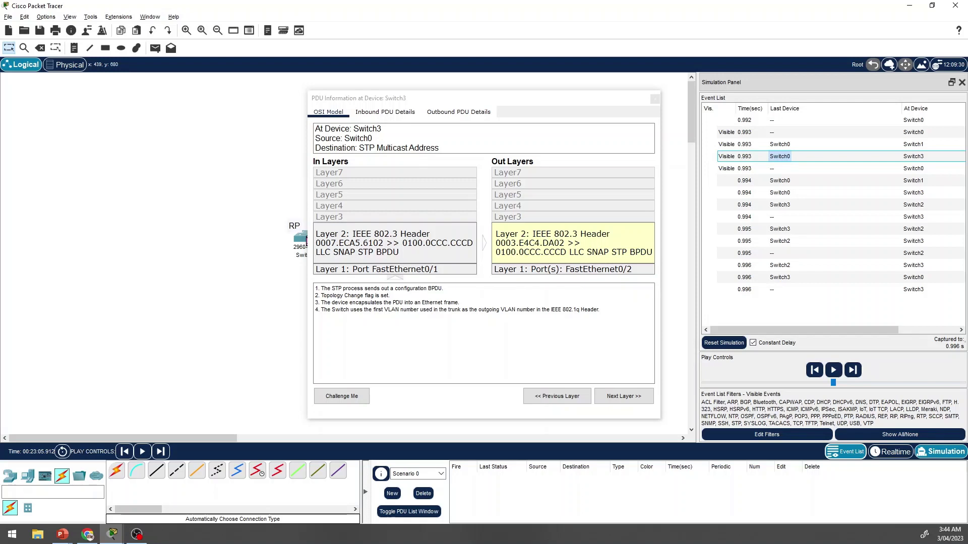
pyautogui.hotkey('alt', 'Tab')
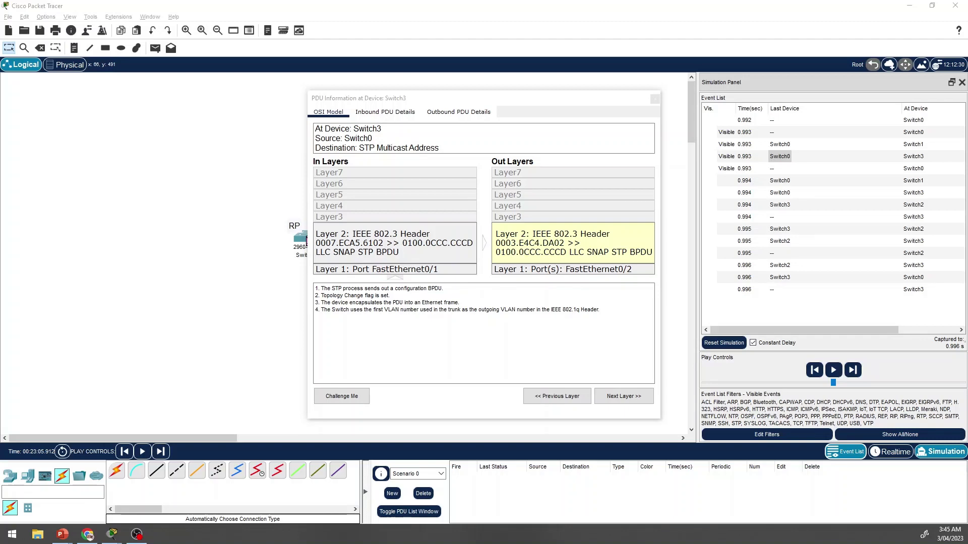
pyautogui.hotkey('alt', 'Tab')
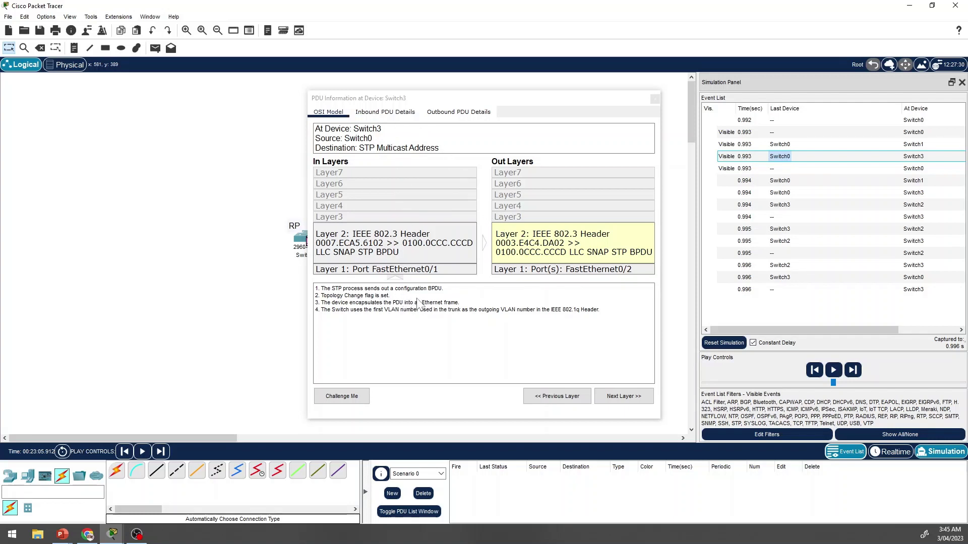
pyautogui.moveTo(464, 103); pyautogui.dragTo(634, 101)
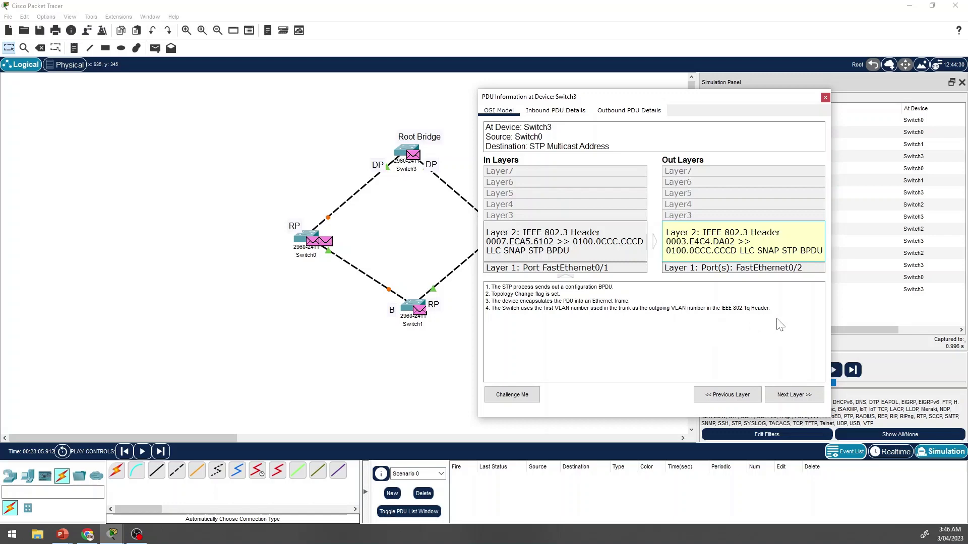
# Step: Compare Switch3's inbound and outbound BPDU fields (root path cost 19, bridge ID 32769), then close
pyautogui.click(572, 112)
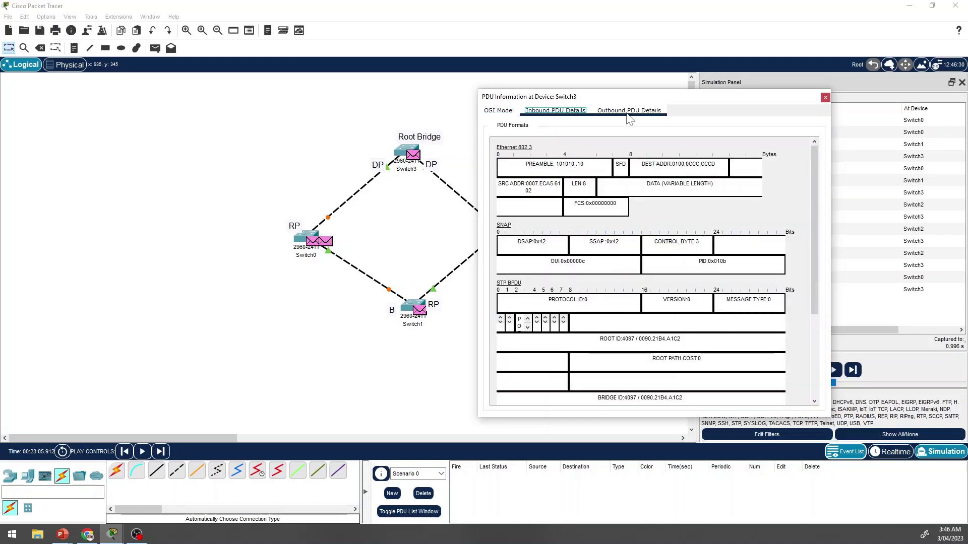
pyautogui.press('Right')
pyautogui.scroll(-4, 645, 209)
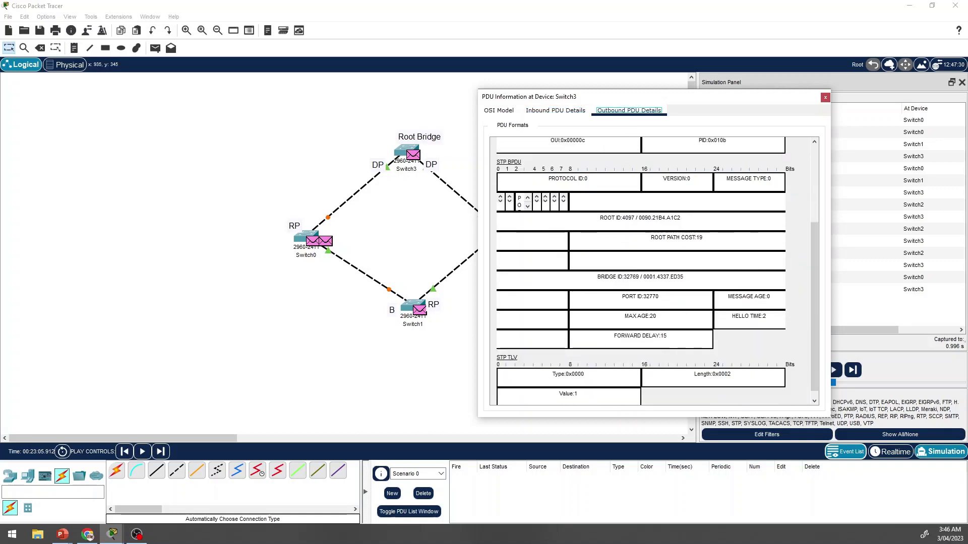
pyautogui.scroll(4, 680, 297)
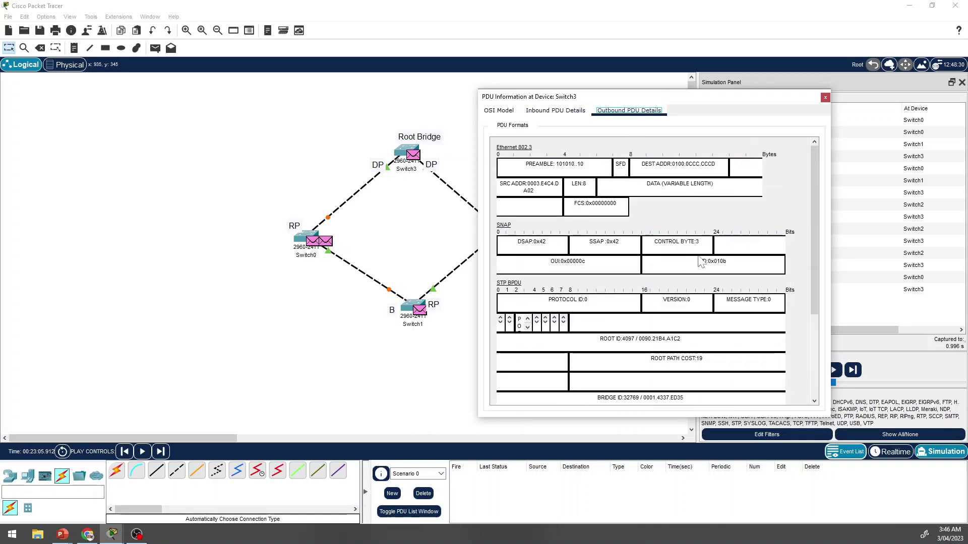
pyautogui.click(825, 97)
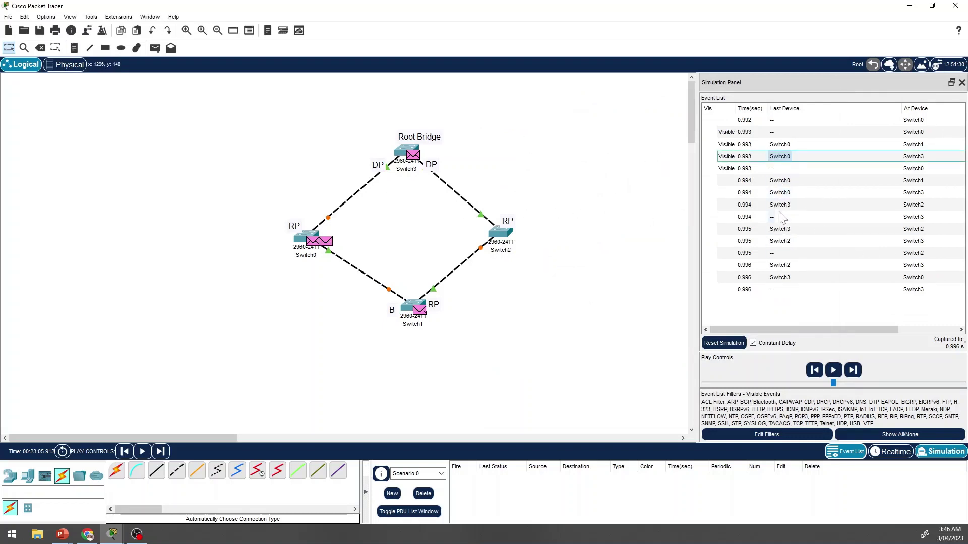
# Step: Open the details of the 0.995 Switch3→Switch2 BPDU event
pyautogui.click(778, 207)
pyautogui.click(780, 207)
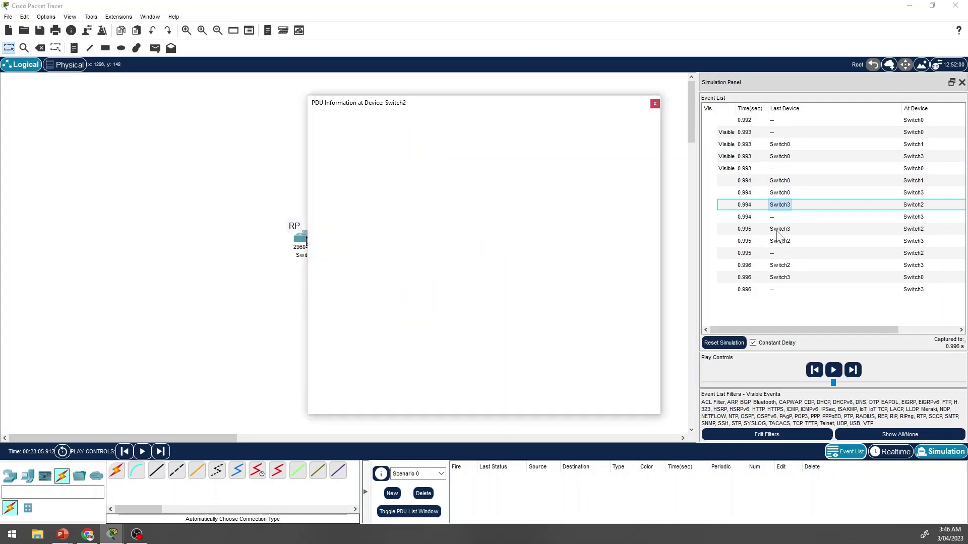
pyautogui.press('Escape')
pyautogui.click(752, 207)
pyautogui.press('Escape')
pyautogui.click(782, 207)
pyautogui.press('Escape')
pyautogui.click(783, 207)
pyautogui.press('Escape')
pyautogui.click(785, 233)
pyautogui.press('Escape')
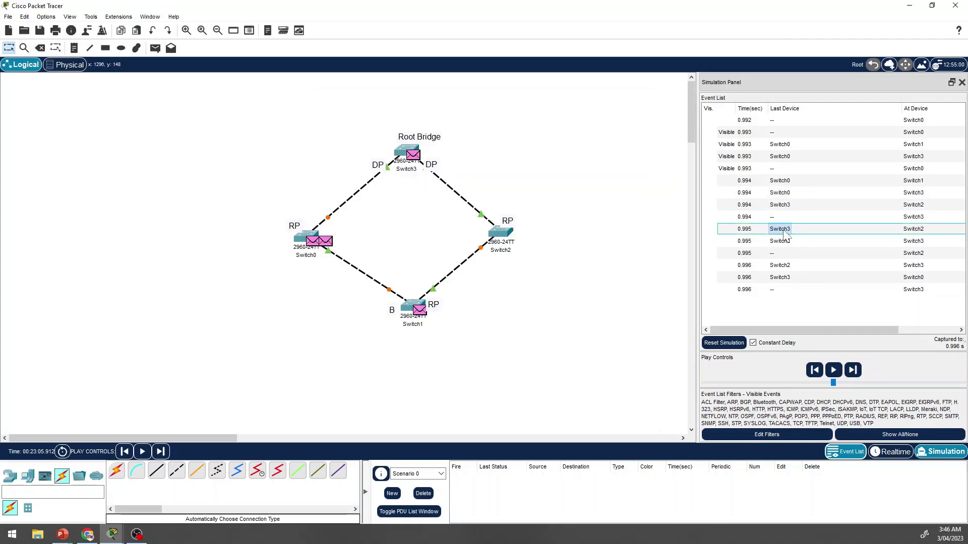
pyautogui.click(784, 234)
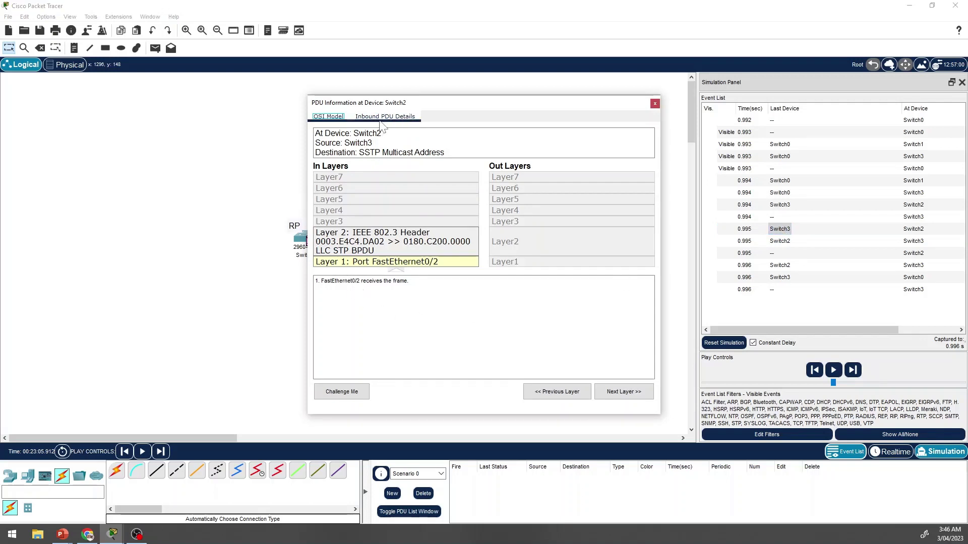
# Step: Review Switch2's inbound BPDU fields (root ID 4097, root path cost 19), then close
pyautogui.click(382, 119)
pyautogui.scroll(-3, 476, 294)
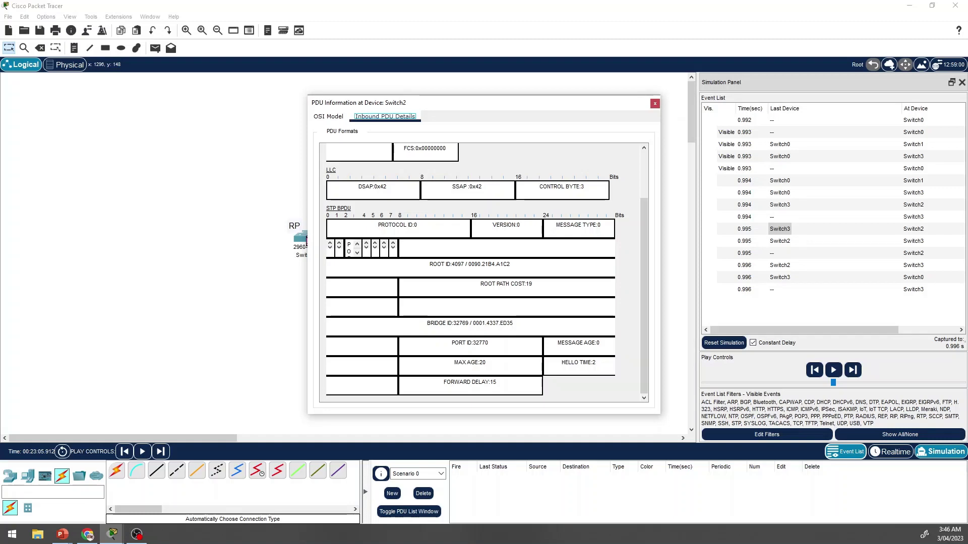
pyautogui.scroll(3, 481, 273)
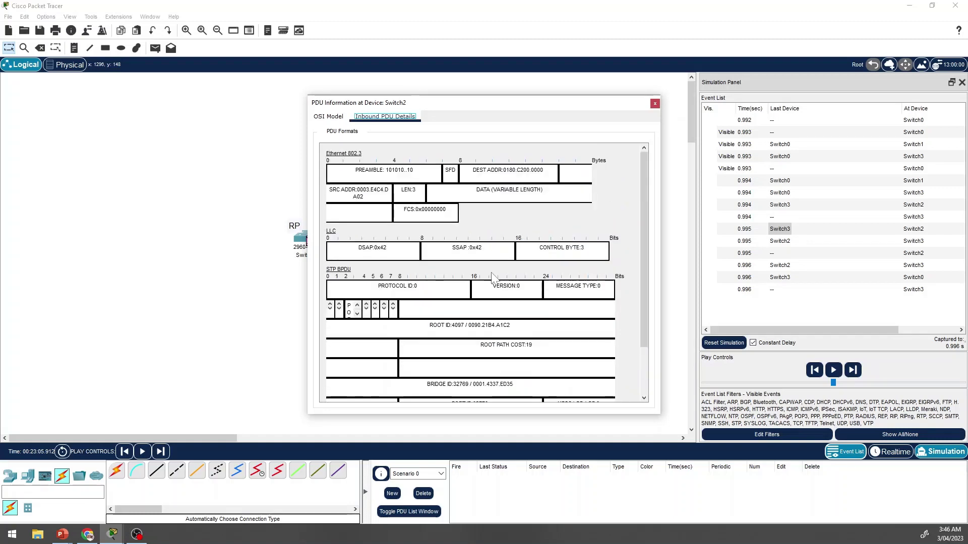
pyautogui.click(329, 117)
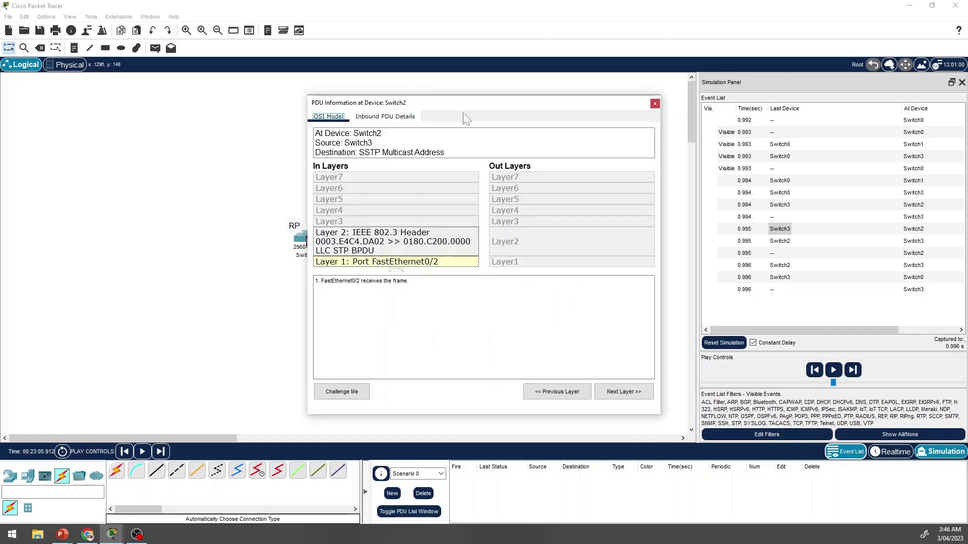
pyautogui.click(655, 103)
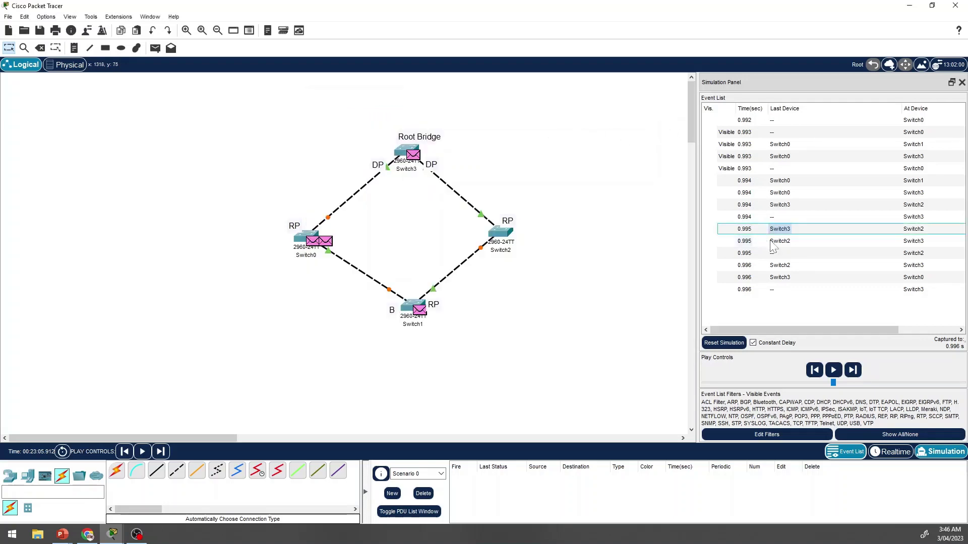
# Step: Open the details of the 0.996 Switch3→Switch0 BPDU event
pyautogui.click(786, 279)
pyautogui.click(785, 278)
pyautogui.click(780, 278)
pyautogui.press('Escape')
pyautogui.click(789, 278)
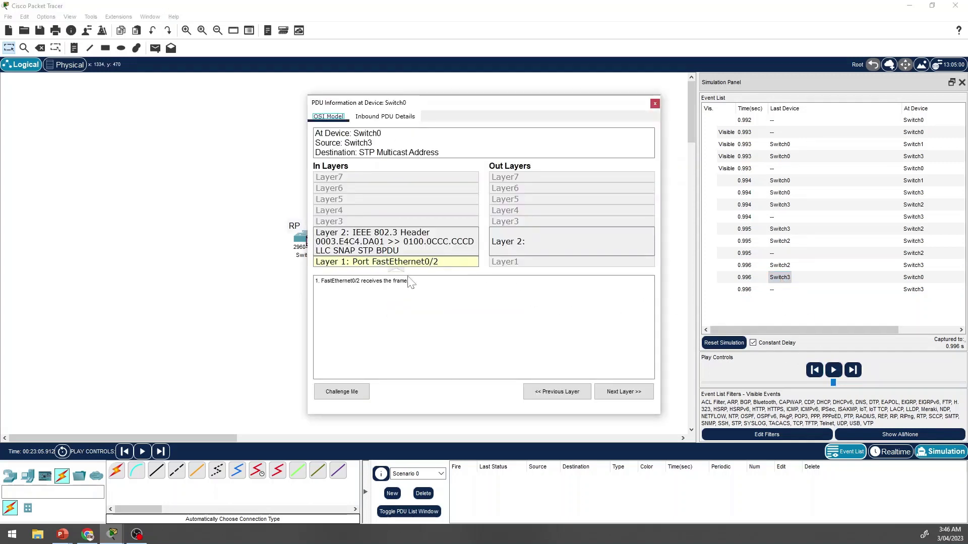
# Step: Review the inbound STP fields (root ID 4097, bridge ID 32769), close, and return to realtime
pyautogui.click(385, 116)
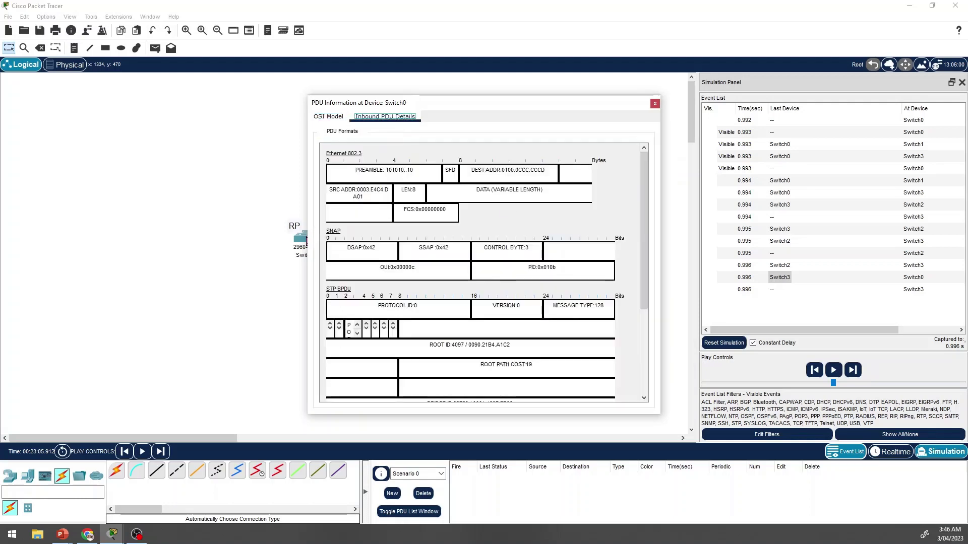
pyautogui.scroll(-3, 307, 241)
pyautogui.scroll(-2, 306, 241)
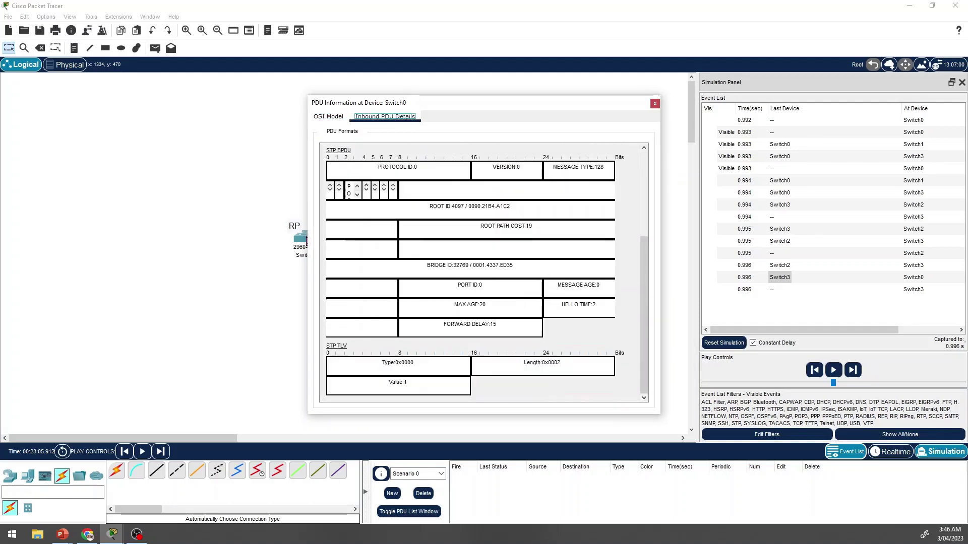
pyautogui.scroll(2, 307, 241)
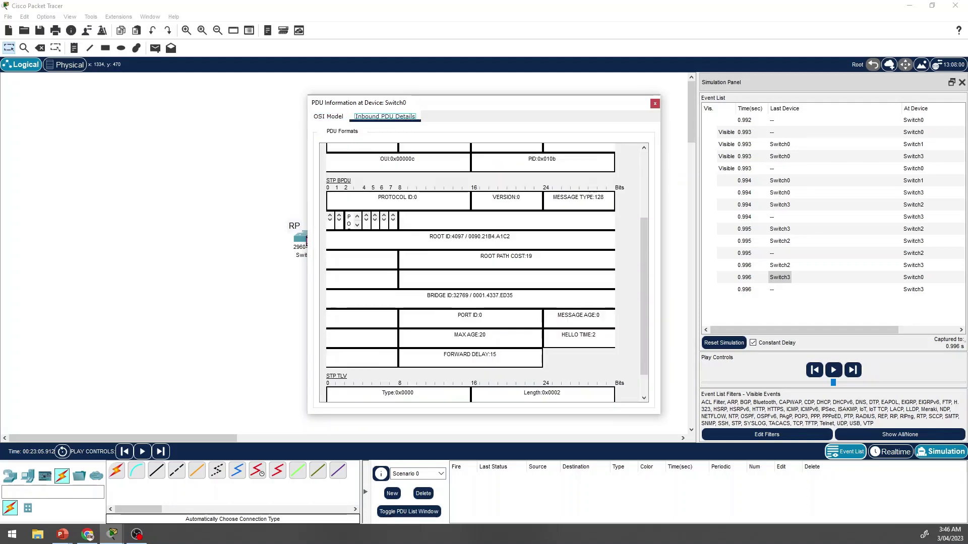
pyautogui.scroll(2, 618, 137)
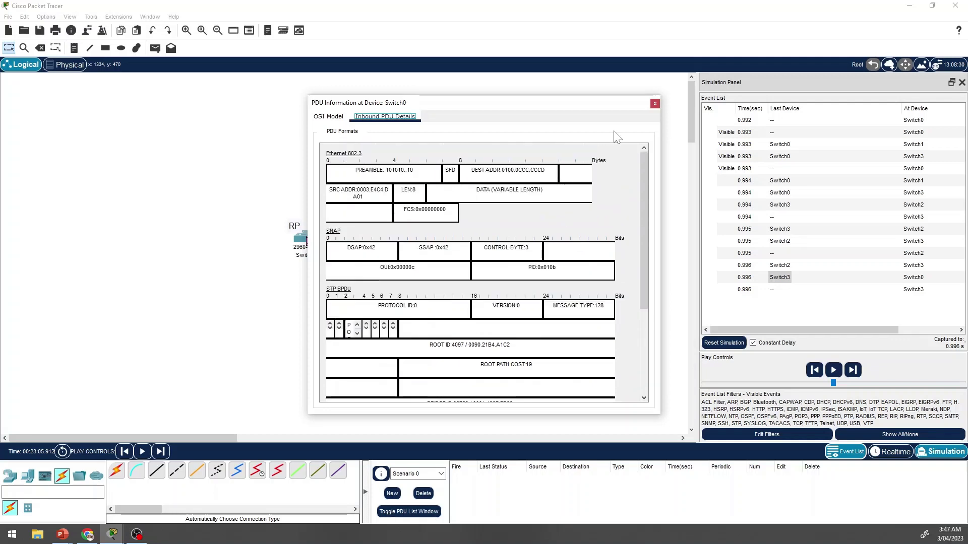
pyautogui.click(655, 103)
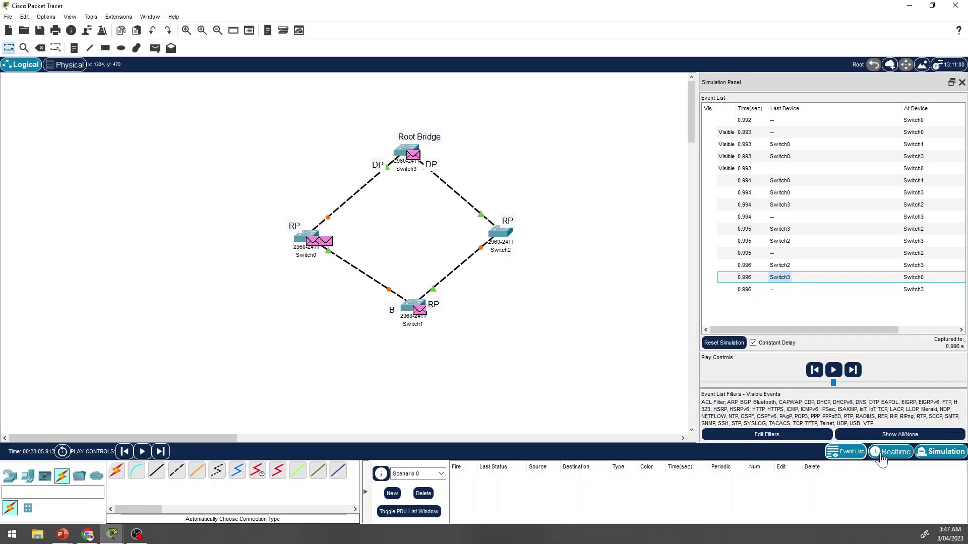
pyautogui.click(890, 452)
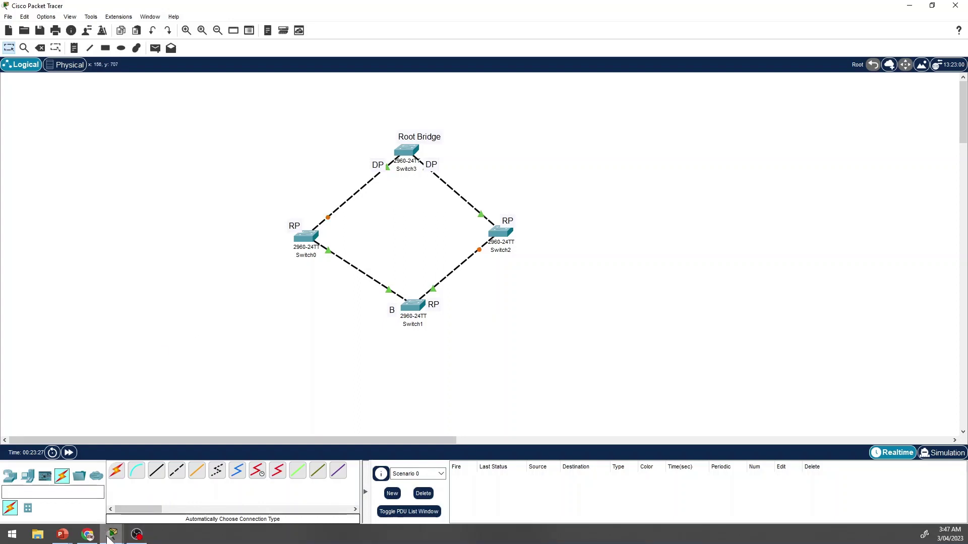
# Step: Run show spanning-tree in Switch0's CLI and mark the Fa0/1 port row
pyautogui.click(304, 236)
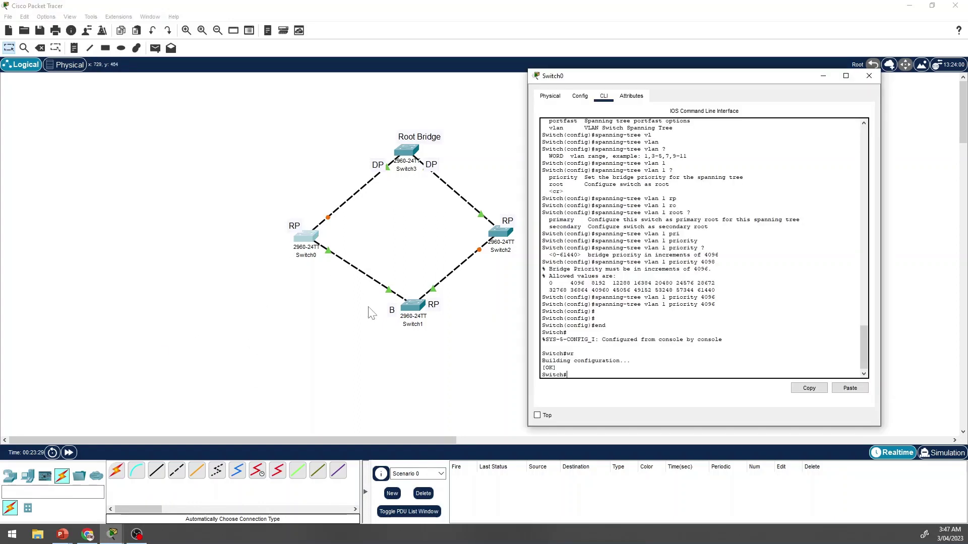
pyautogui.press('Return')
pyautogui.press('Return')
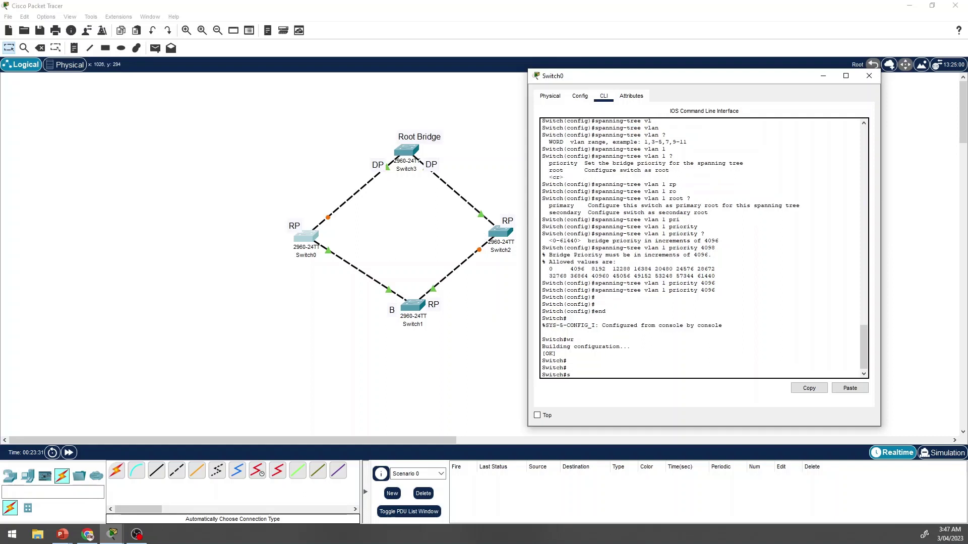
pyautogui.write('show spa')
pyautogui.press('Tab')
pyautogui.press('Return')
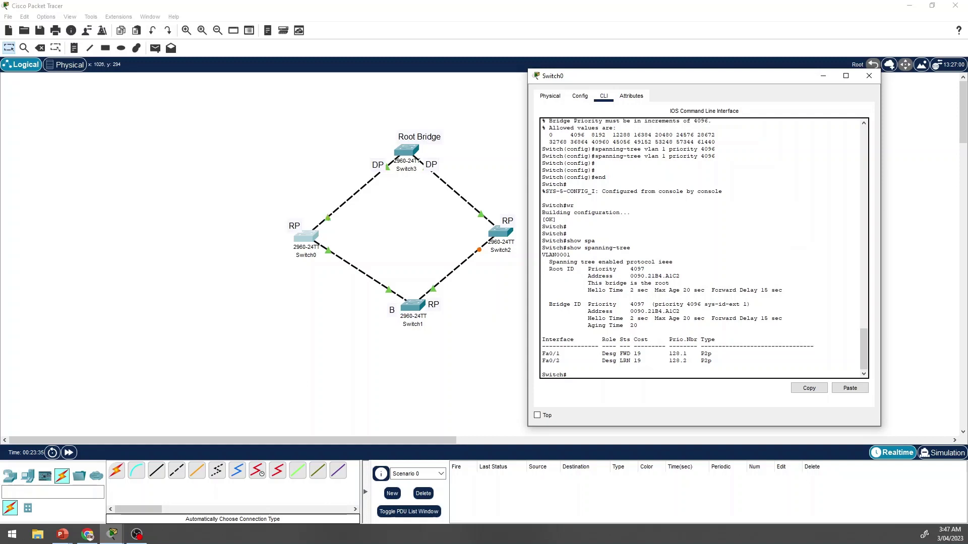
pyautogui.moveTo(713, 353)
pyautogui.mouseDown()
pyautogui.moveTo(686, 354)
pyautogui.moveTo(709, 360)
pyautogui.mouseUp()
pyautogui.click(637, 361)
pyautogui.moveTo(598, 354); pyautogui.dragTo(656, 361)
pyautogui.click(656, 361)
# Step: Rerun show spanning-tree and highlight both ports forwarding and the 'this bridge is root' details
pyautogui.press('Return')
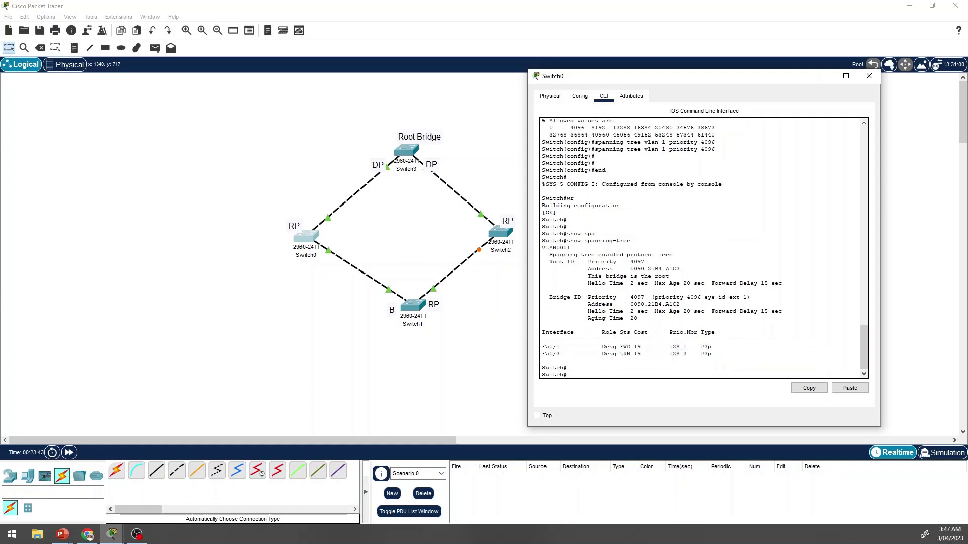
pyautogui.press('Up')
pyautogui.press('Return')
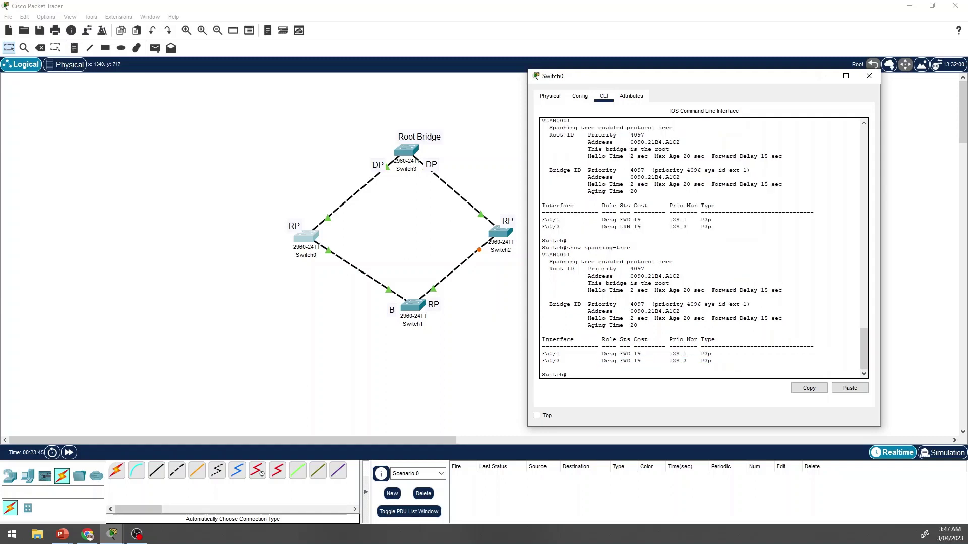
pyautogui.press('Up')
pyautogui.press('Return')
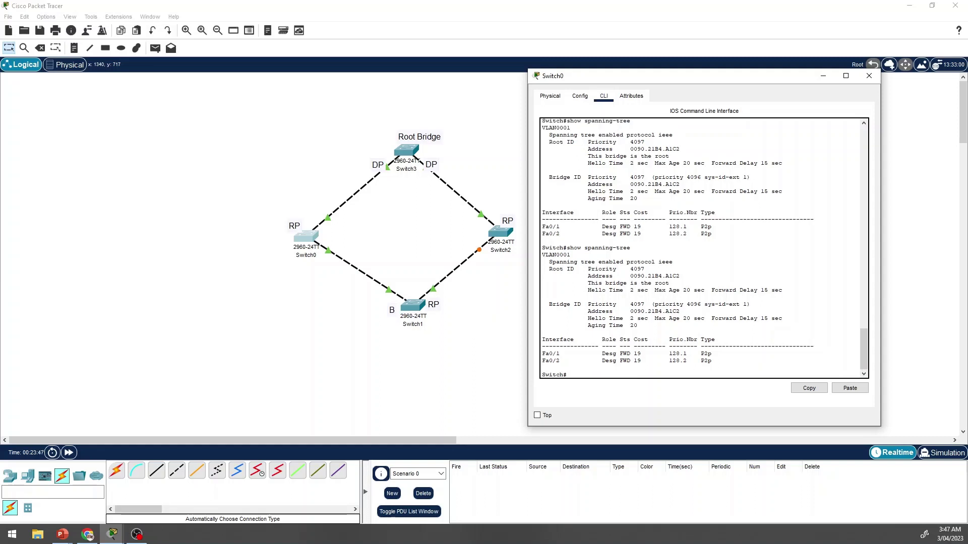
pyautogui.moveTo(711, 361); pyautogui.dragTo(542, 340)
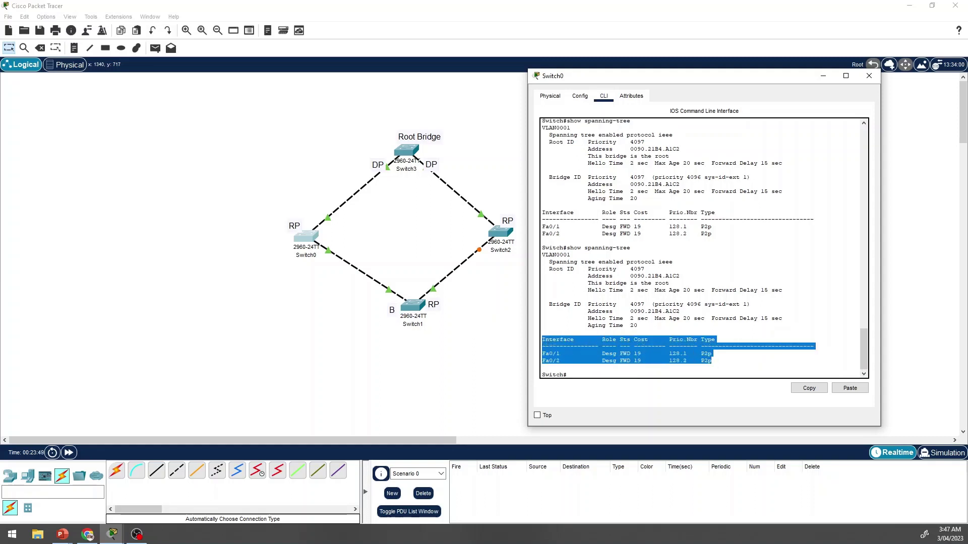
pyautogui.click(542, 368)
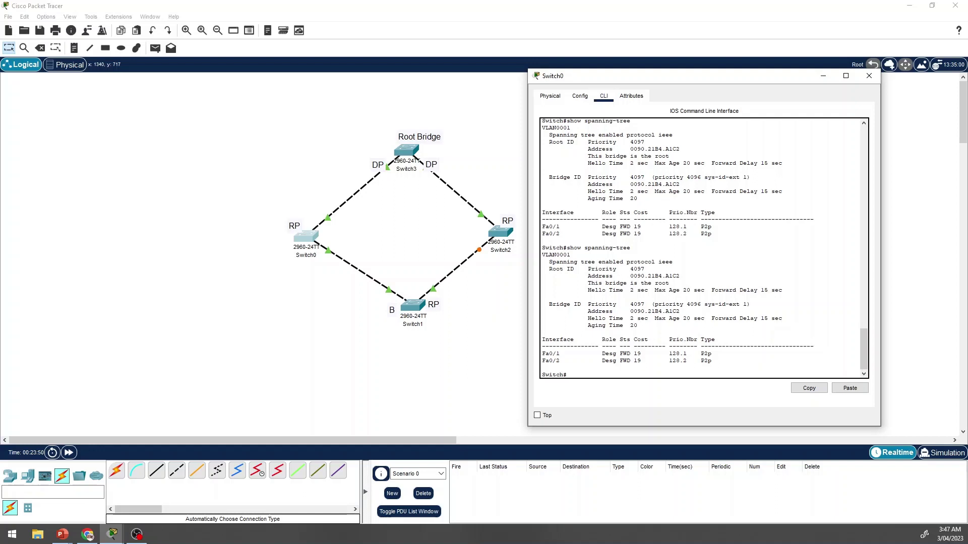
pyautogui.scroll(5, 701, 247)
pyautogui.scroll(2, 700, 247)
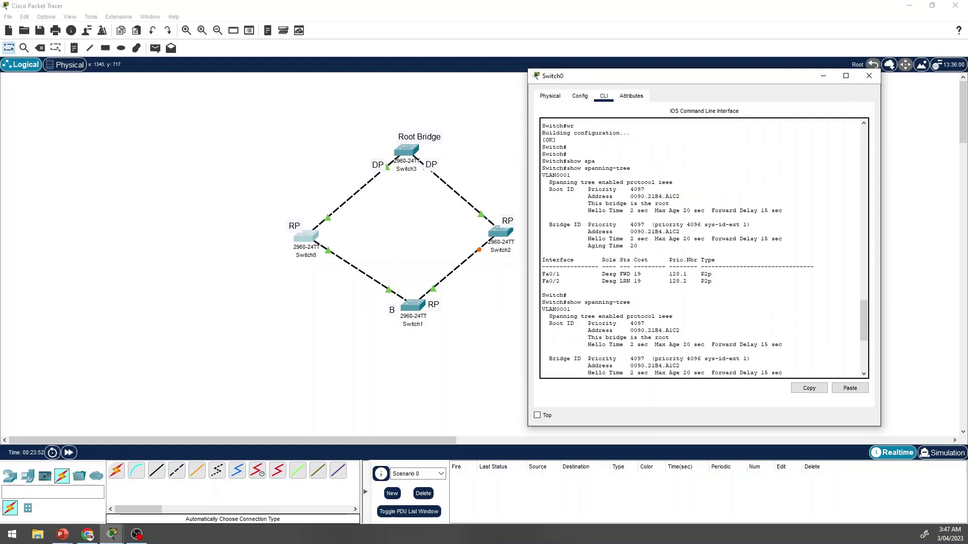
pyautogui.moveTo(587, 281); pyautogui.dragTo(714, 281)
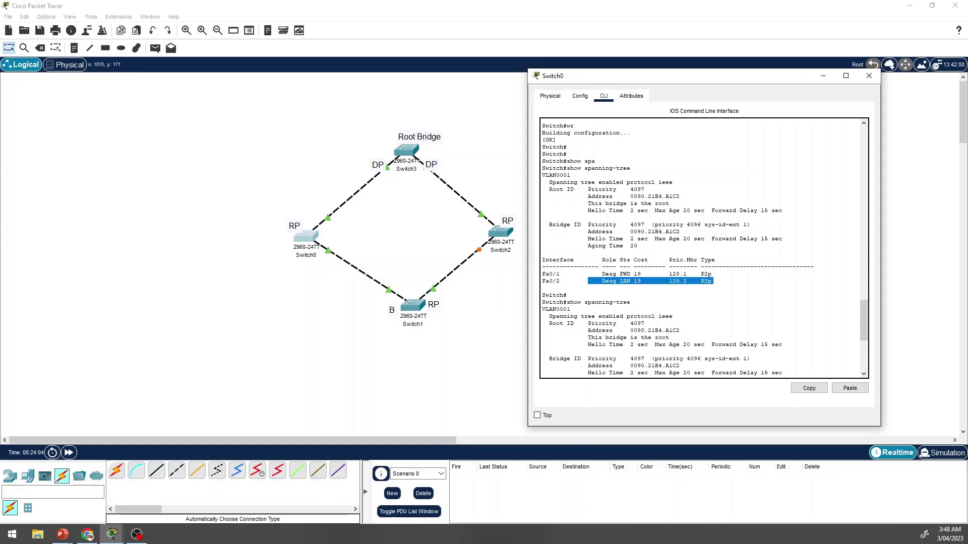
pyautogui.moveTo(628, 189); pyautogui.dragTo(711, 210)
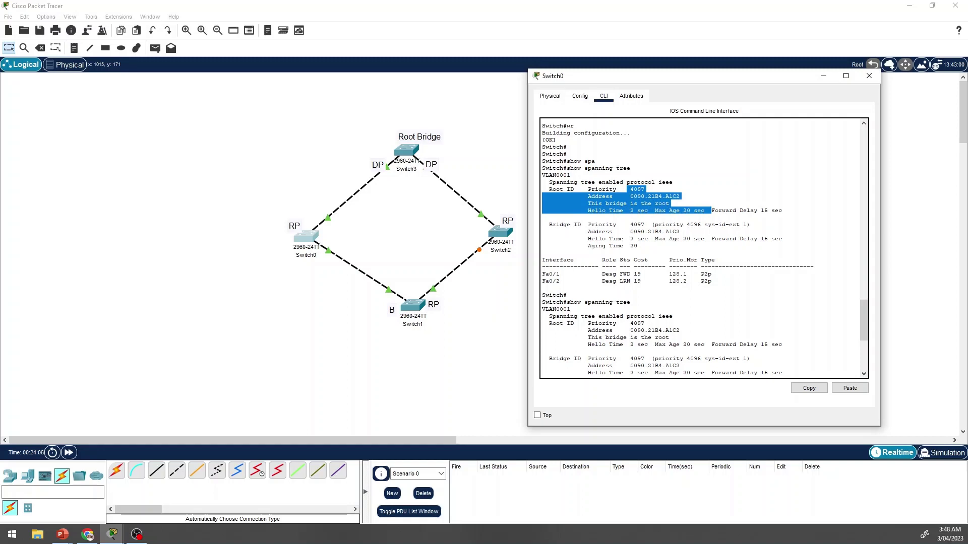
pyautogui.click(655, 210)
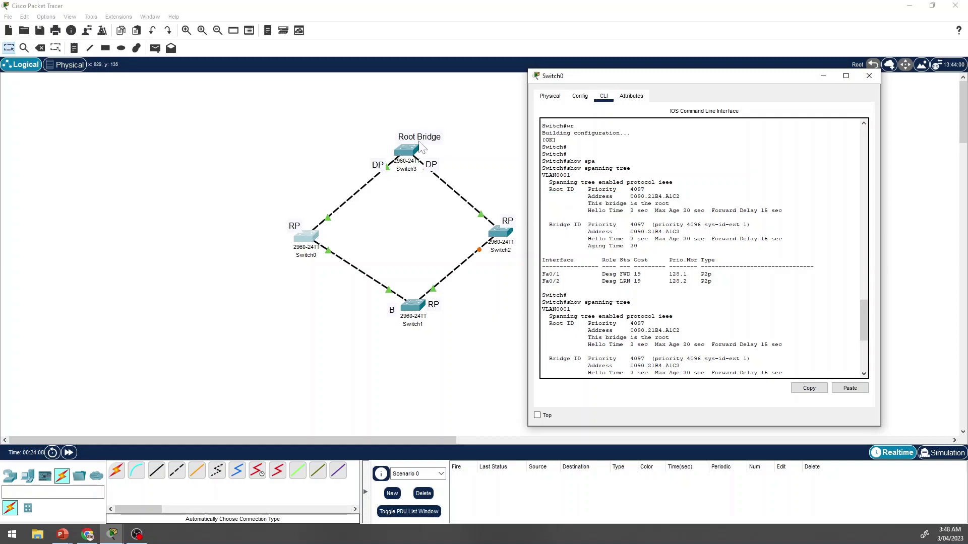